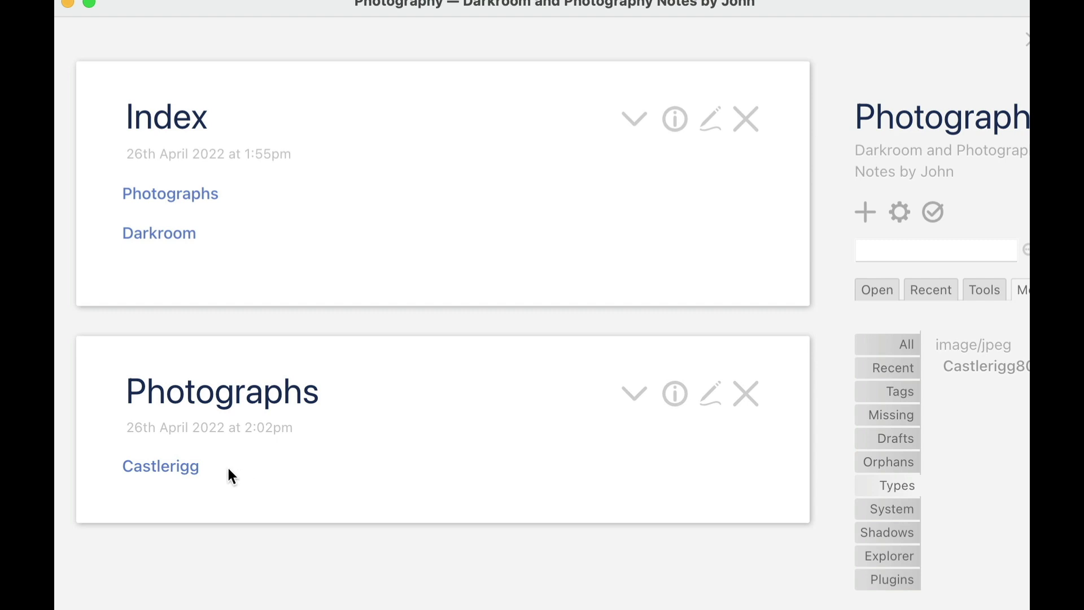
Excise the LogieHouse.jpg image line from the Castlerigg tiddler into a new tiddler titled Logie House, leaving a link in its place.
click(174, 468)
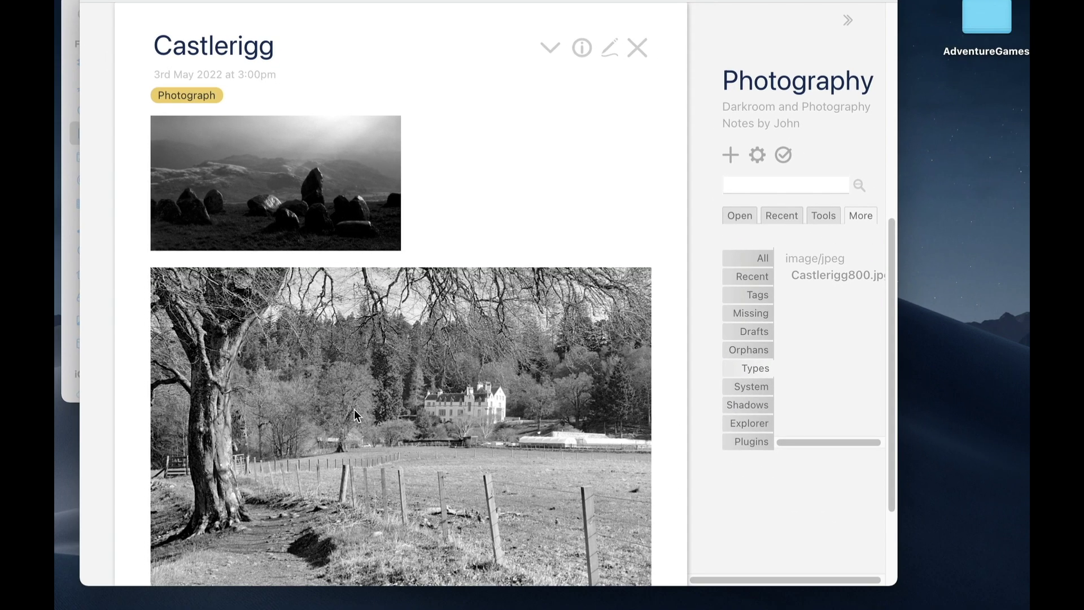
scroll(354, 410, down, 1)
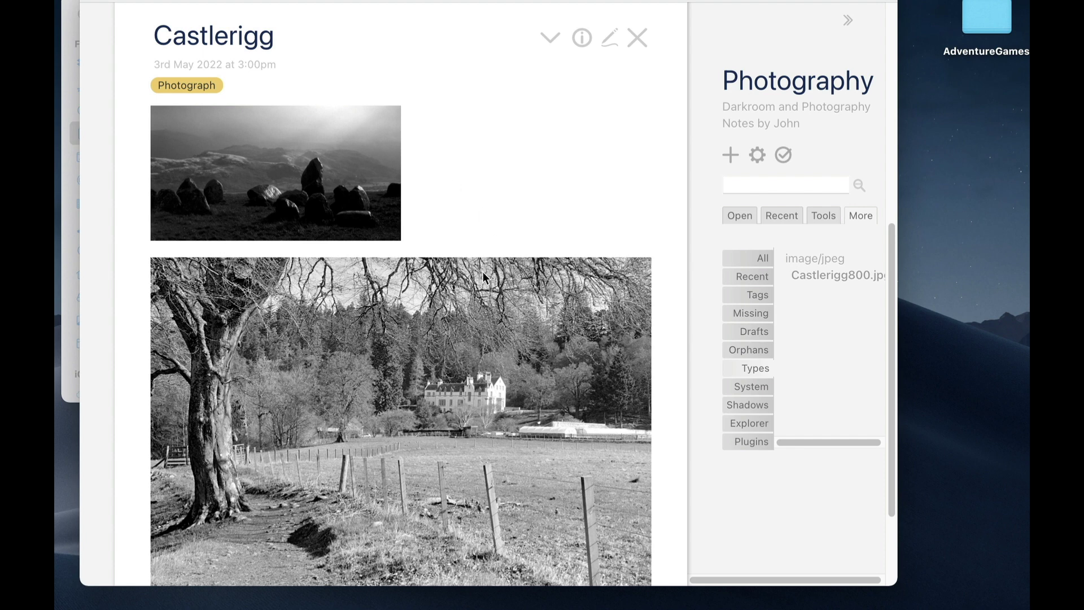
click(608, 39)
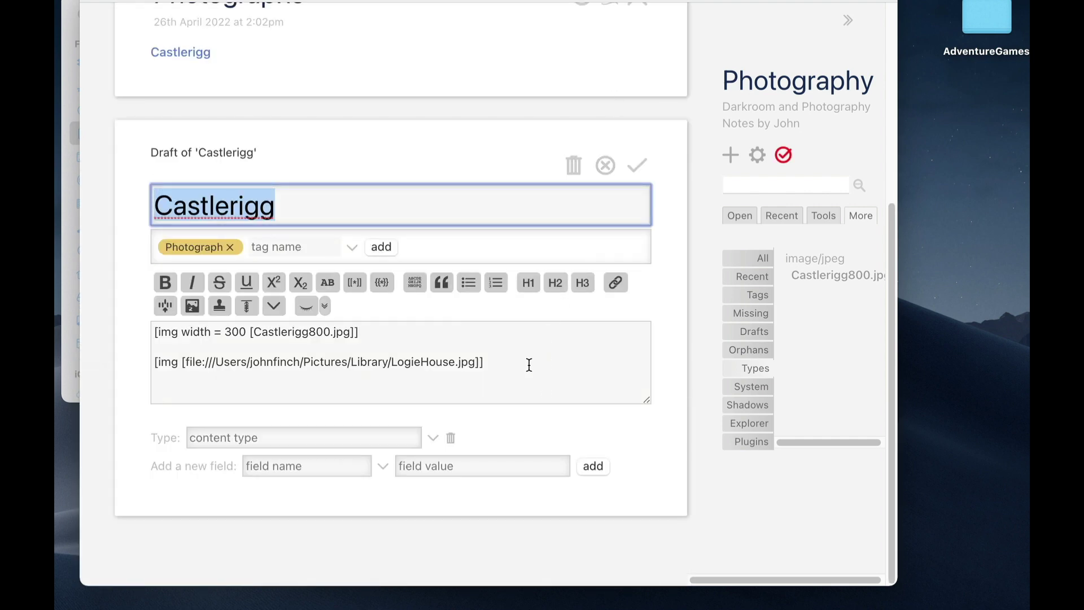
click(491, 362)
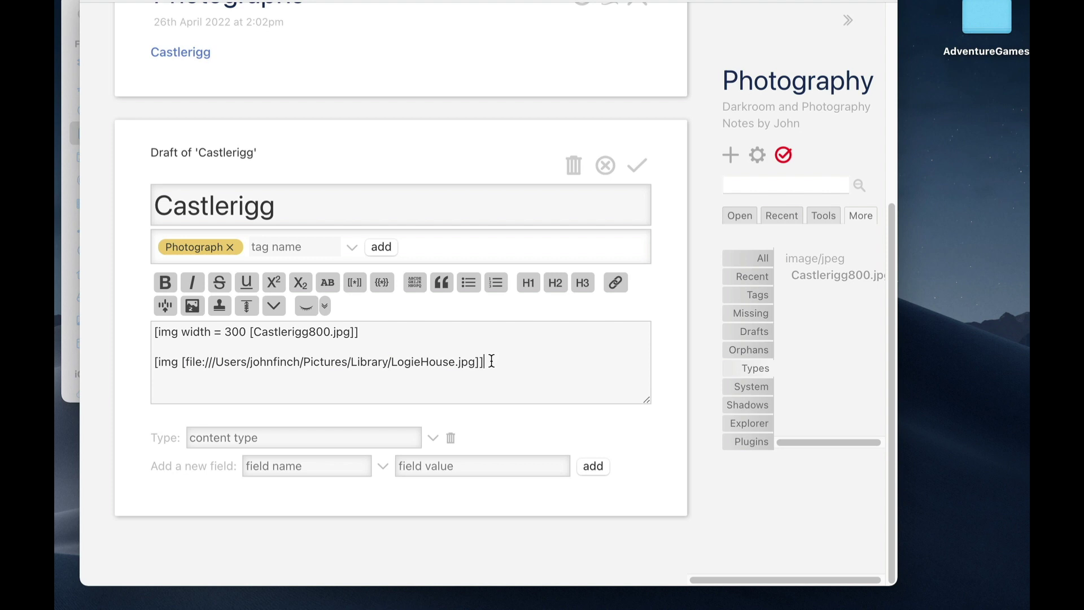
drag(306, 372, 163, 362)
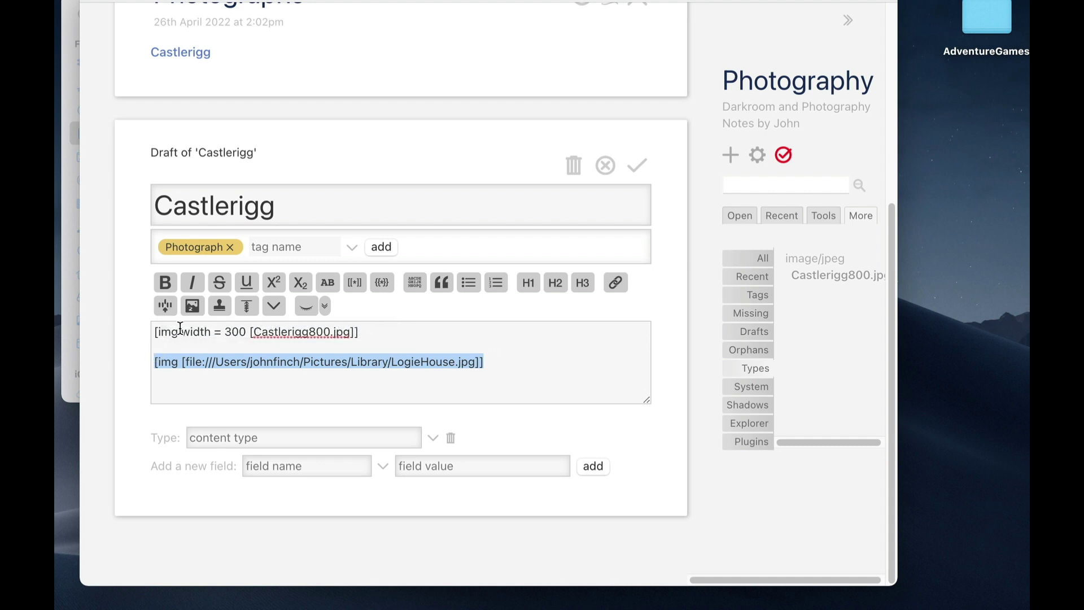
click(164, 306)
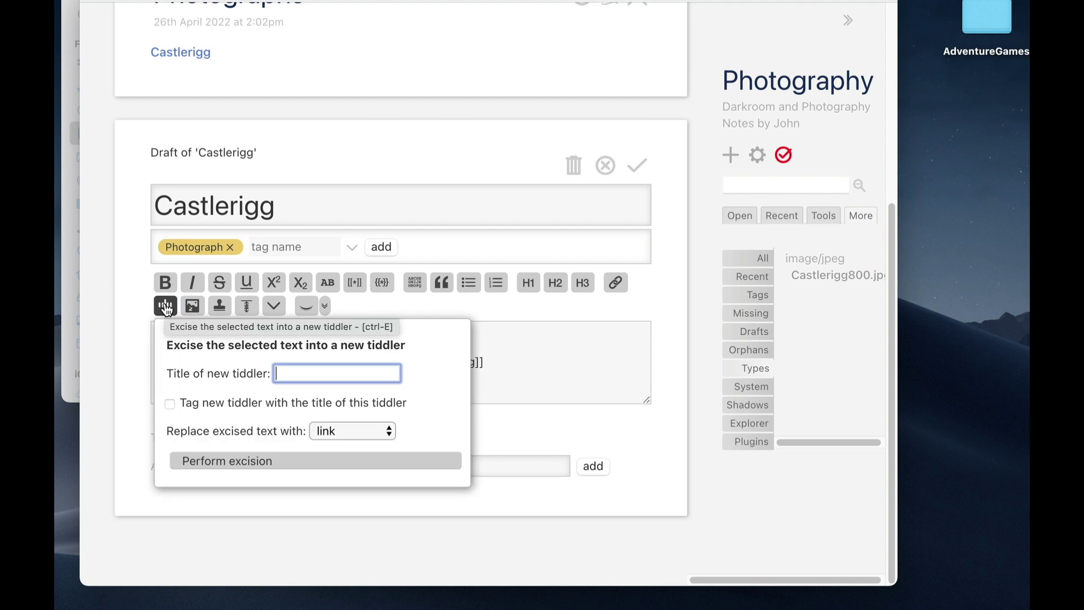
text(Logie )
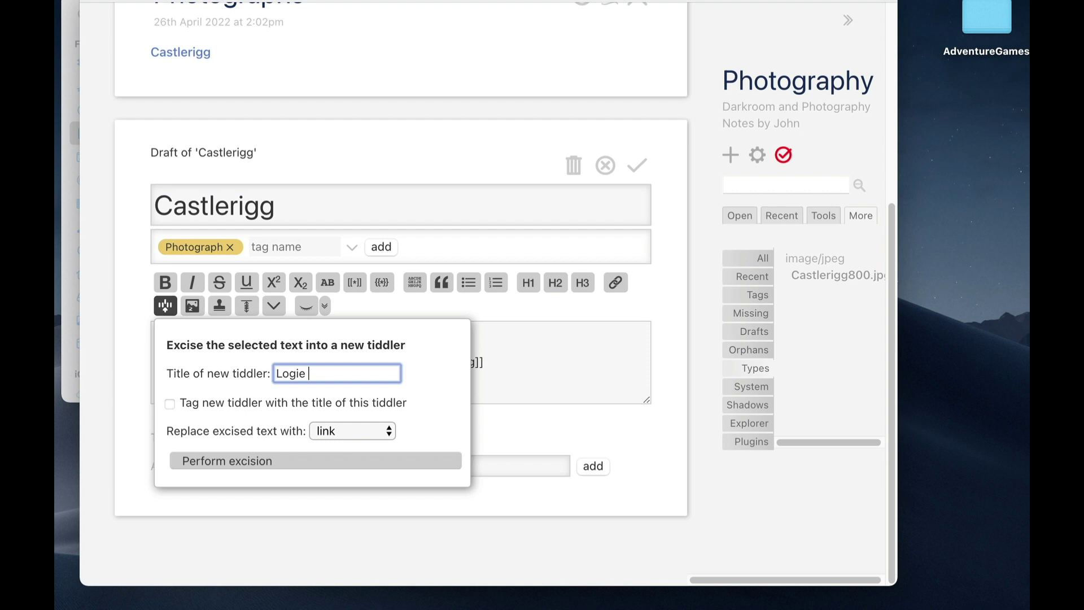
text(House)
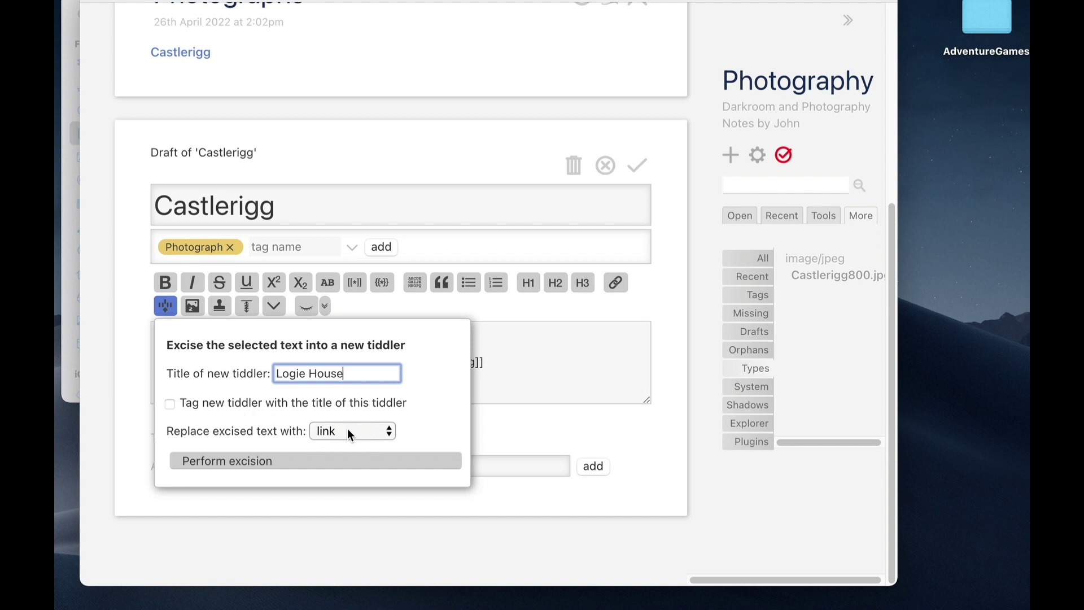
click(249, 460)
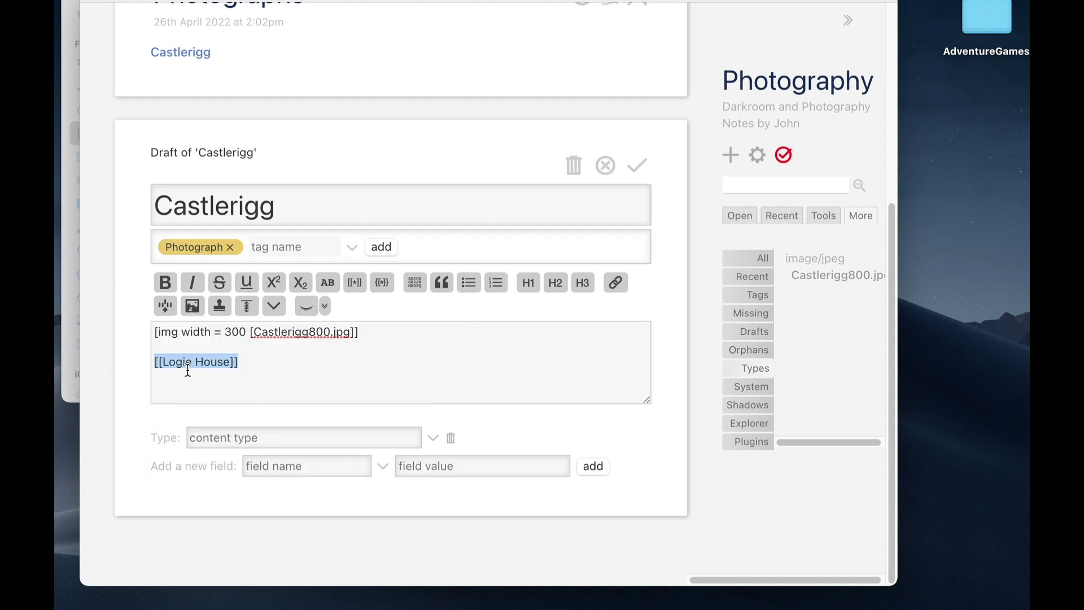
Delete the [[Logie House]] link from the Castlerigg text and save the tiddler.
click(249, 361)
drag(249, 362, 128, 363)
key(BackSpace)
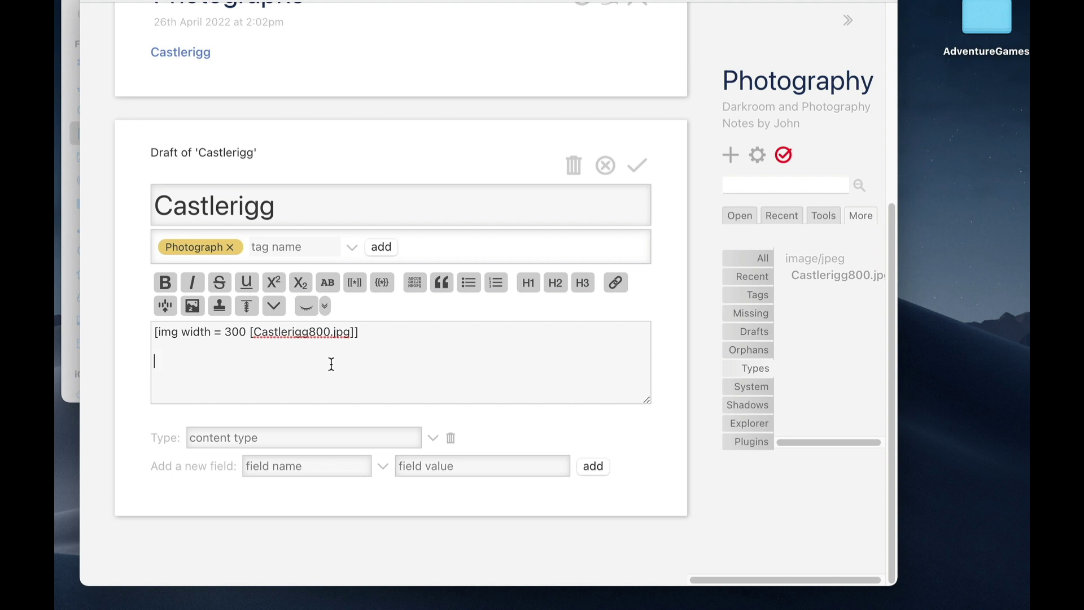
click(637, 167)
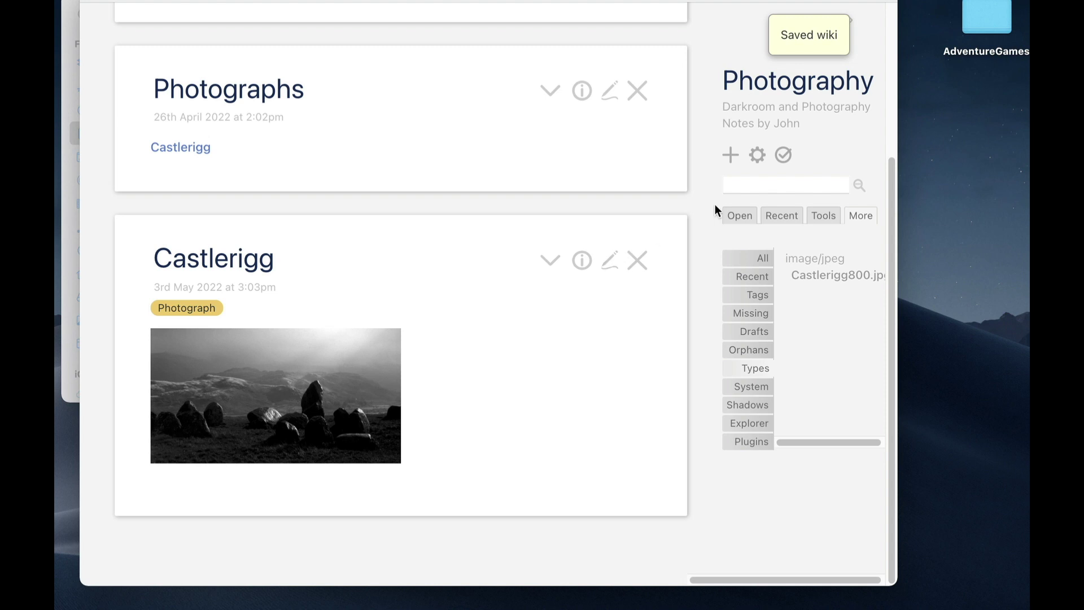
Search the wiki for Logie and open the Logie House tiddler.
click(756, 186)
text(Logie)
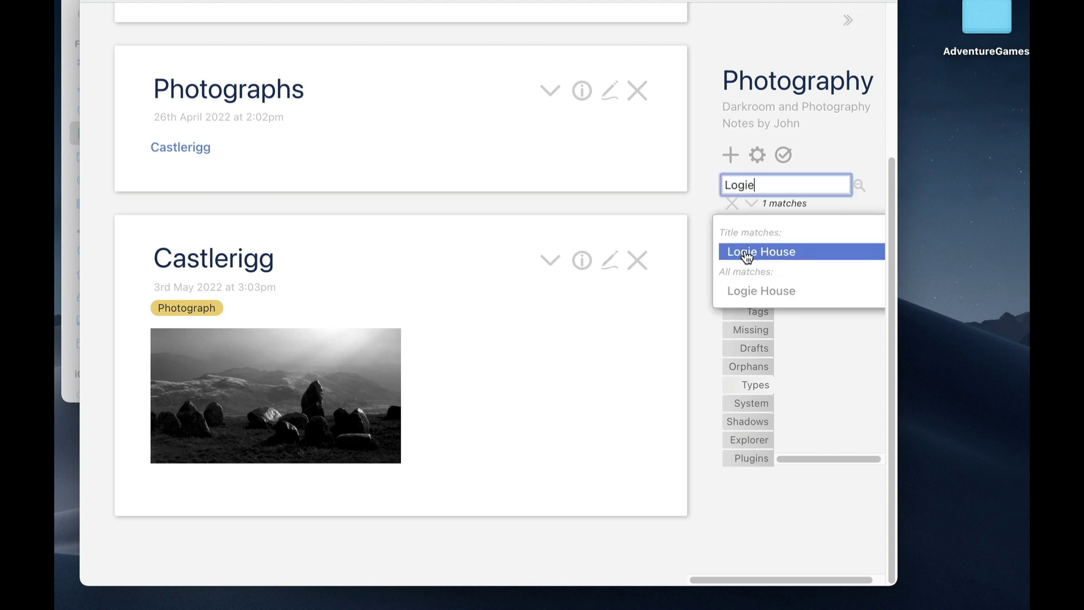
click(775, 253)
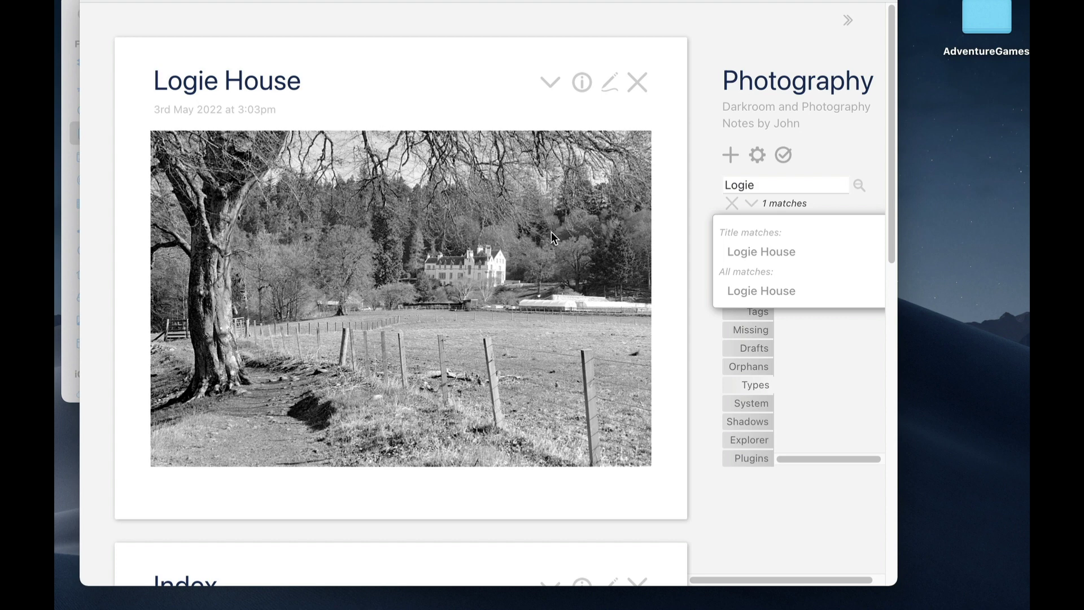
Add the link [[Thornton's Pyro 2-bath]] below the image in the Logie House tiddler and save it.
click(610, 88)
click(497, 269)
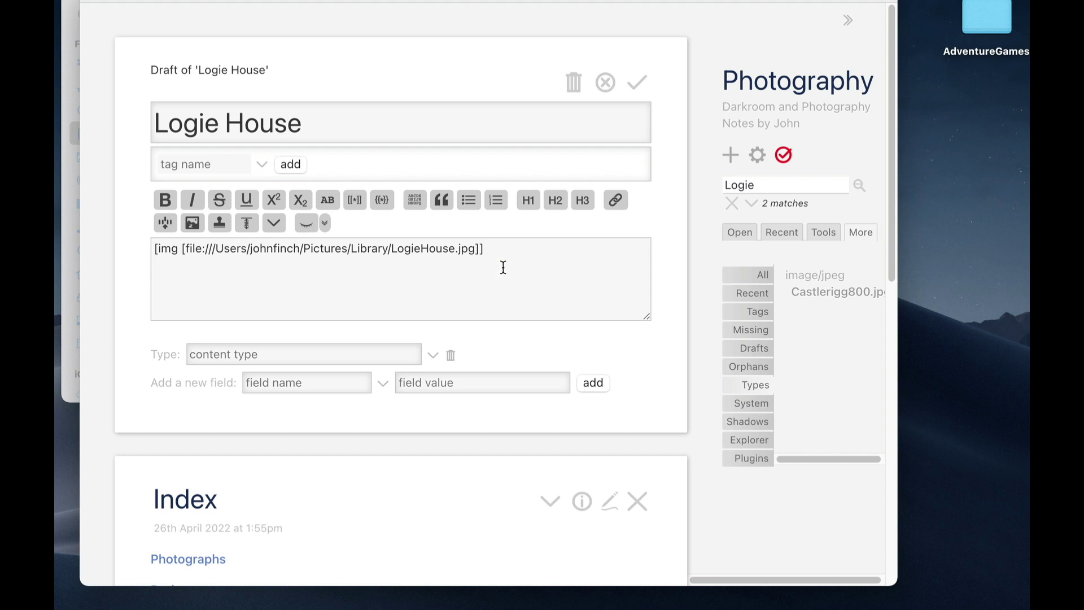
key(Return)
key(Return)
text([[Thornton's Pyro 2-bath]])
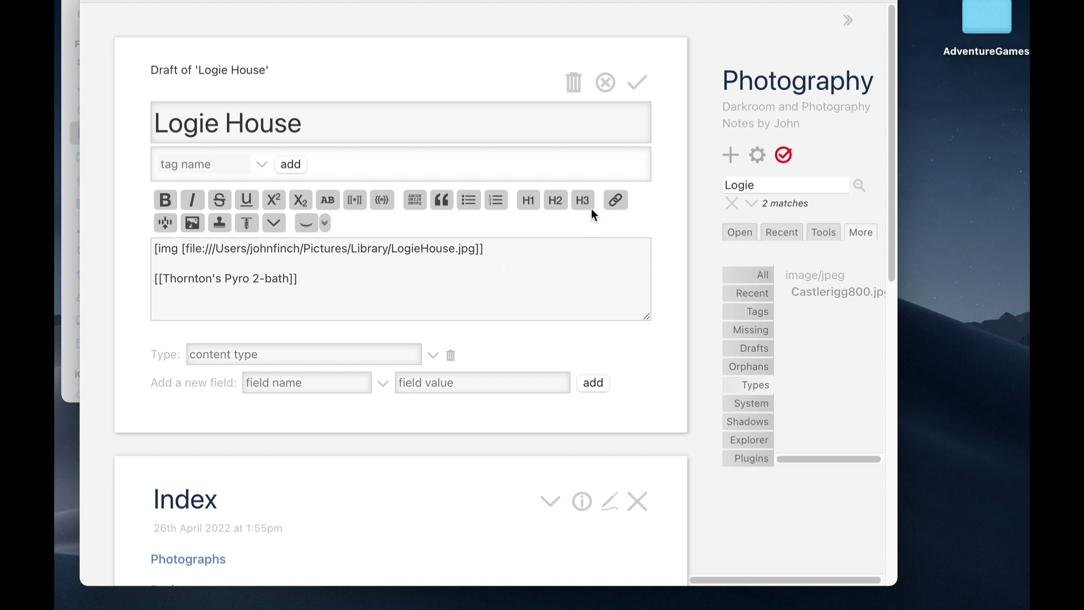
click(638, 84)
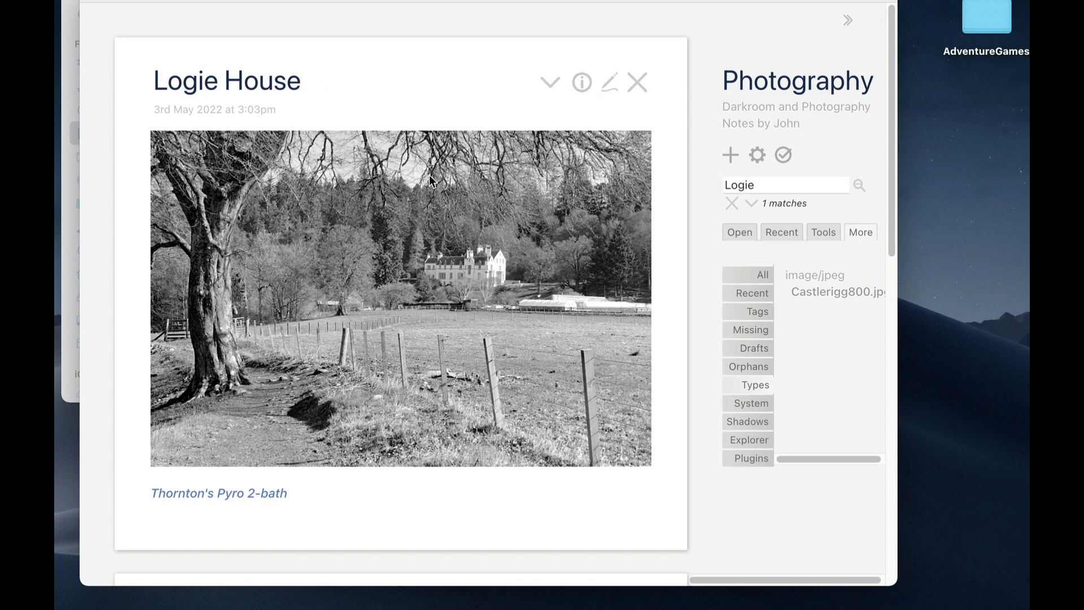
Tag the Logie House tiddler with the existing Photograph tag and save it.
click(612, 85)
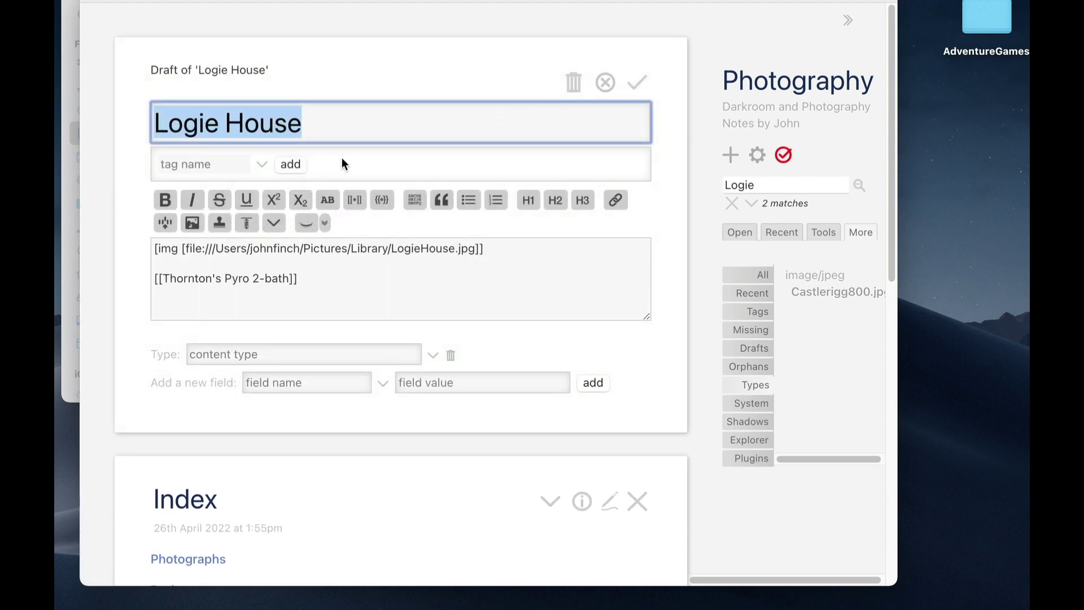
click(220, 160)
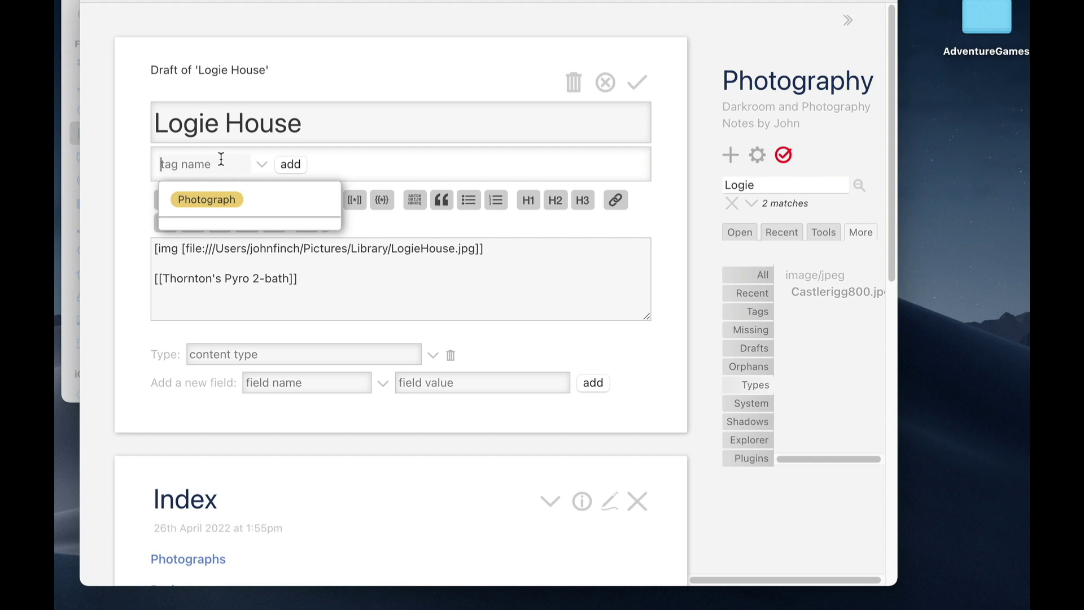
click(211, 201)
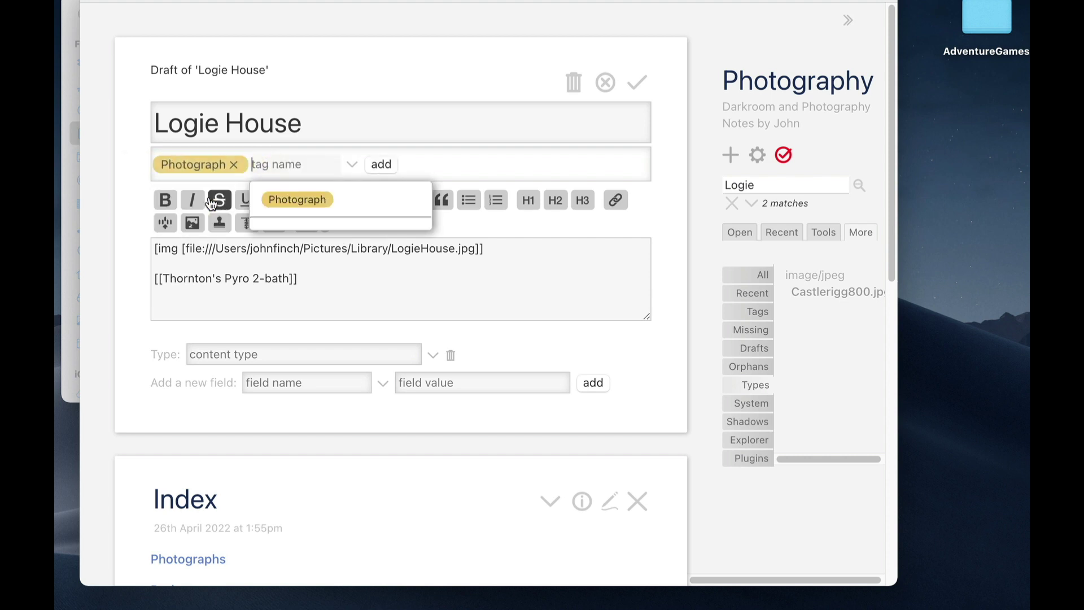
click(498, 166)
click(637, 85)
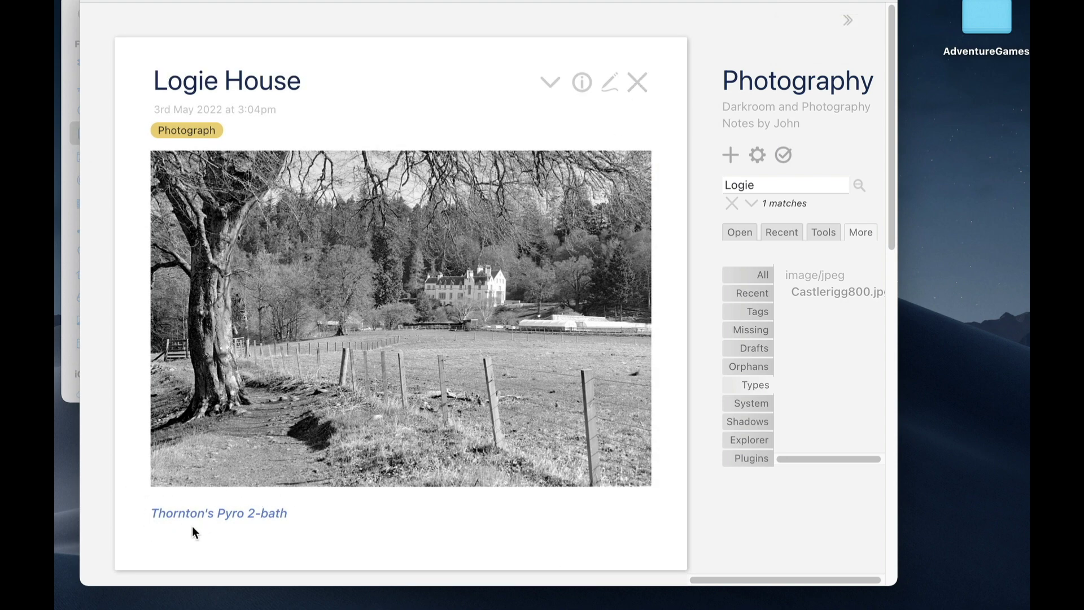
Create the missing Thornton's Pyro 2-bath tiddler from its link, paste in the copied Pyrocatechin formula tables and notes, and save it.
click(232, 515)
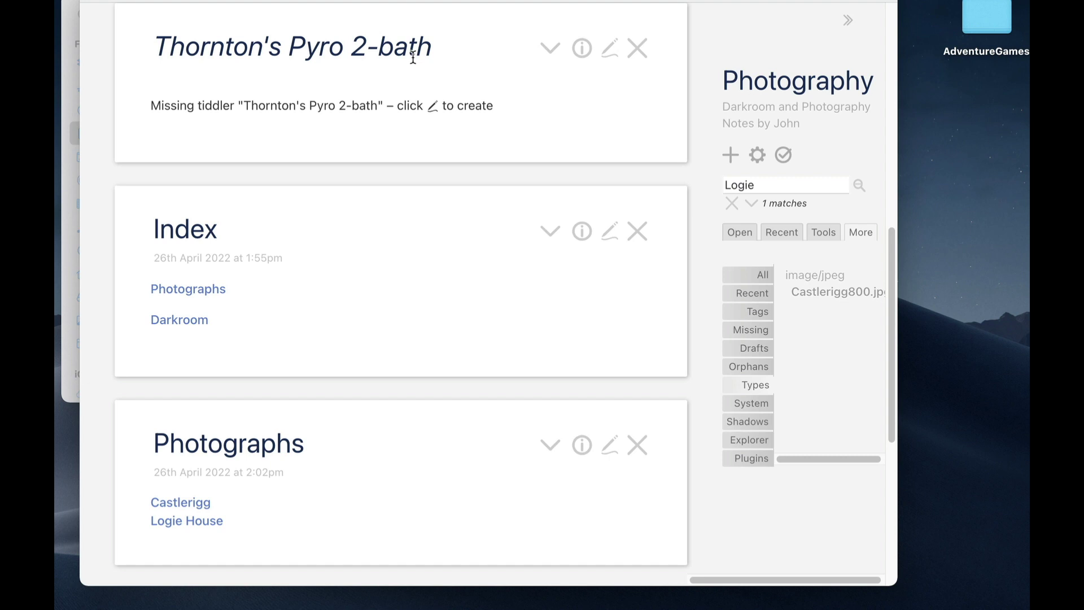
click(609, 48)
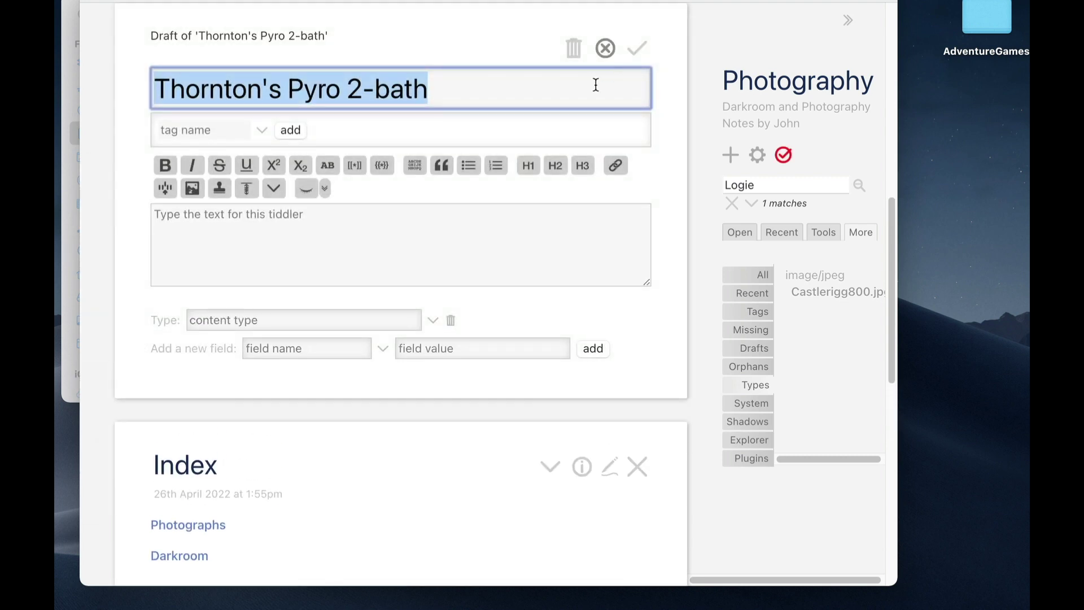
click(526, 228)
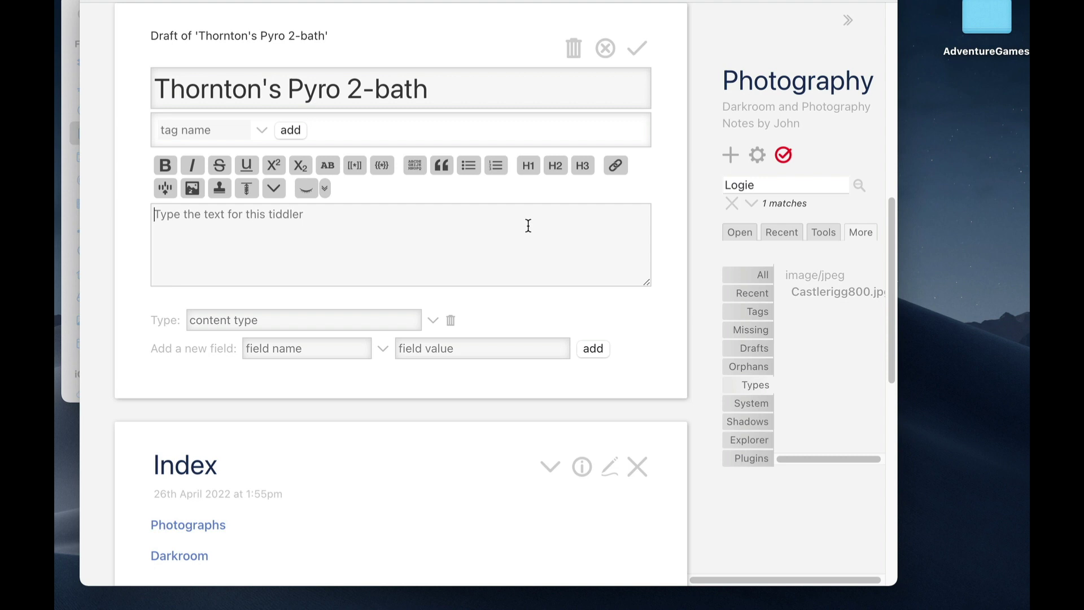
key(super+v)
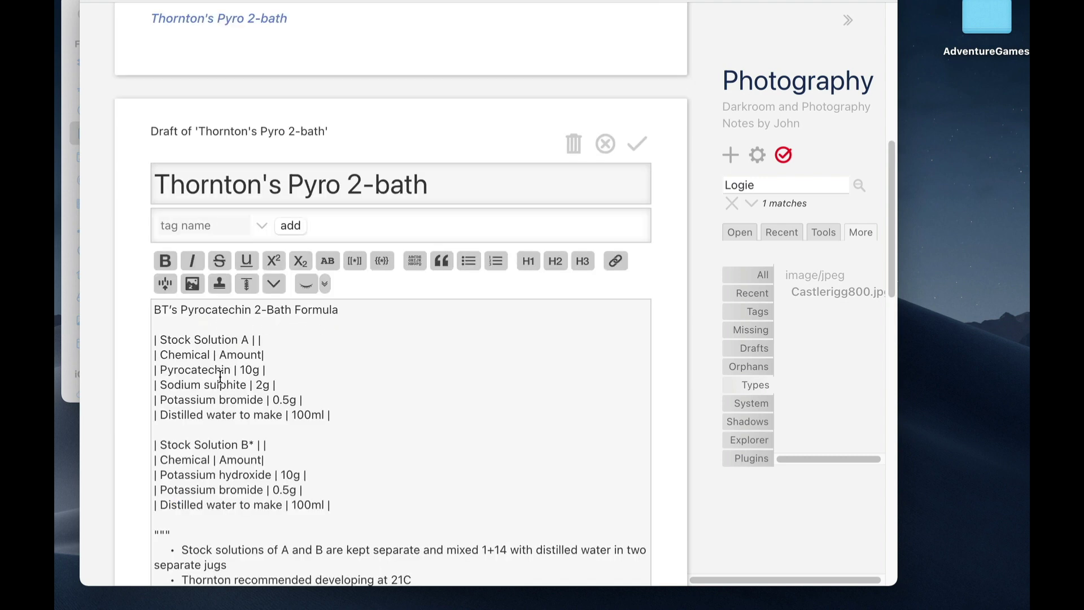
scroll(324, 411, down, 3)
scroll(324, 411, up, 3)
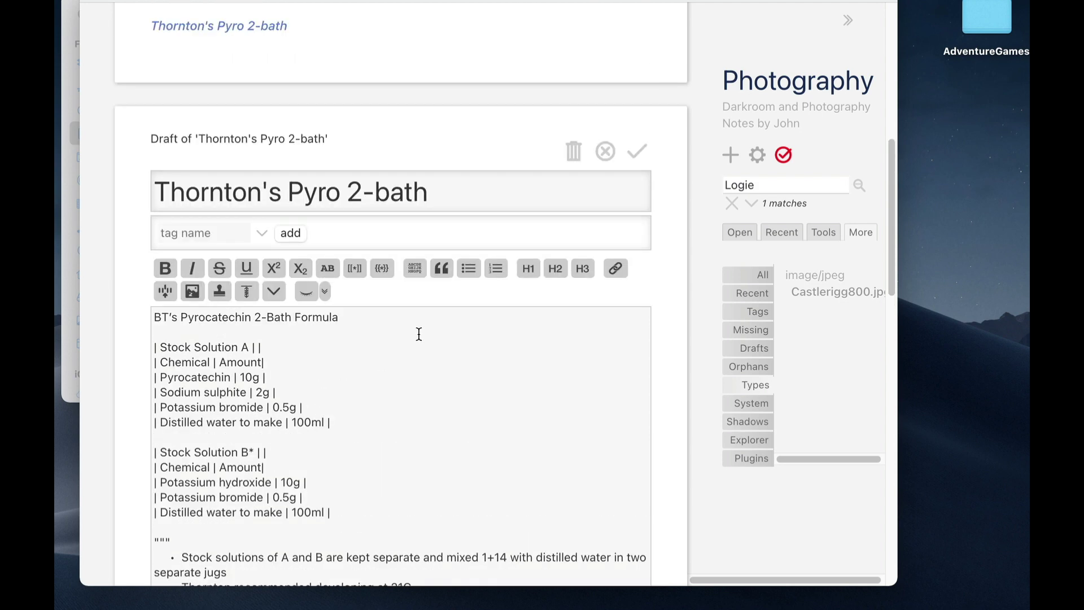
click(637, 151)
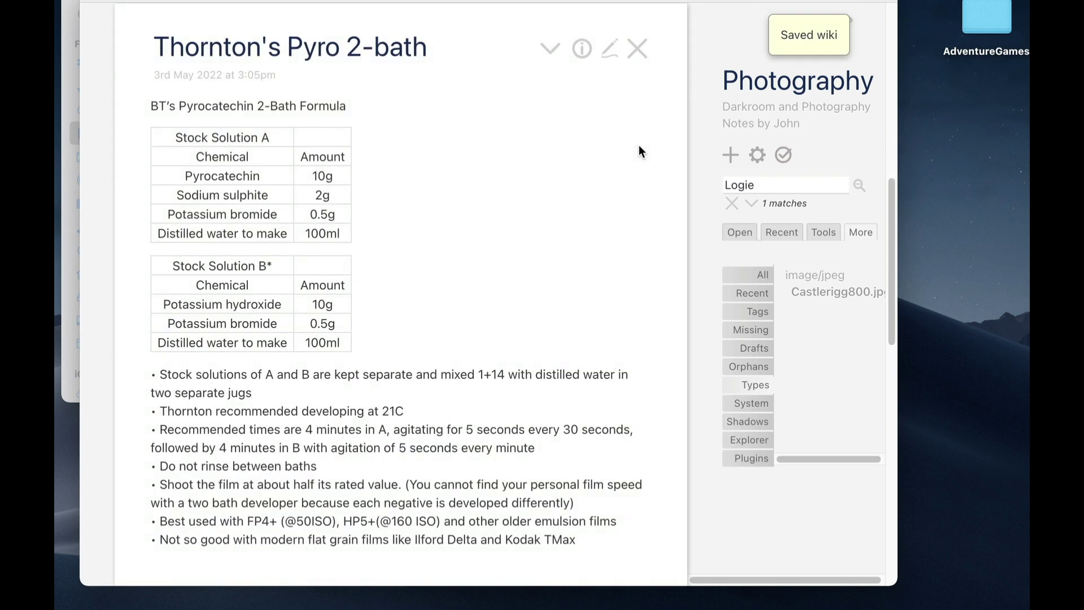
Reopen the Thornton's Pyro 2-bath tiddler for editing and insert blank lines below the "BT's Pyrocatechin 2-Bath Formula" heading.
scroll(342, 472, down, 2)
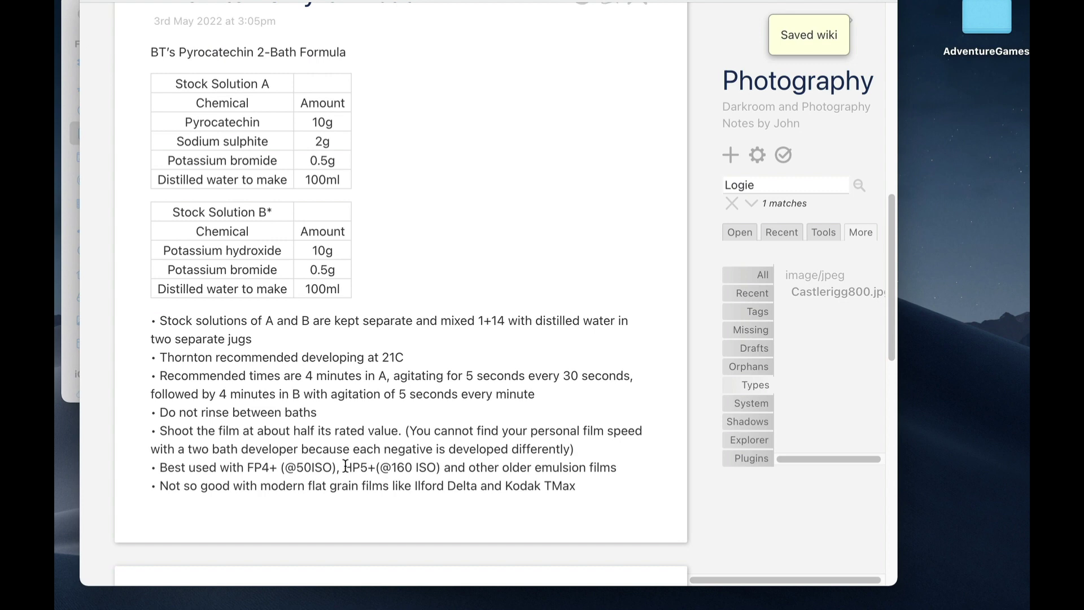
scroll(344, 395, up, 1)
scroll(356, 277, up, 2)
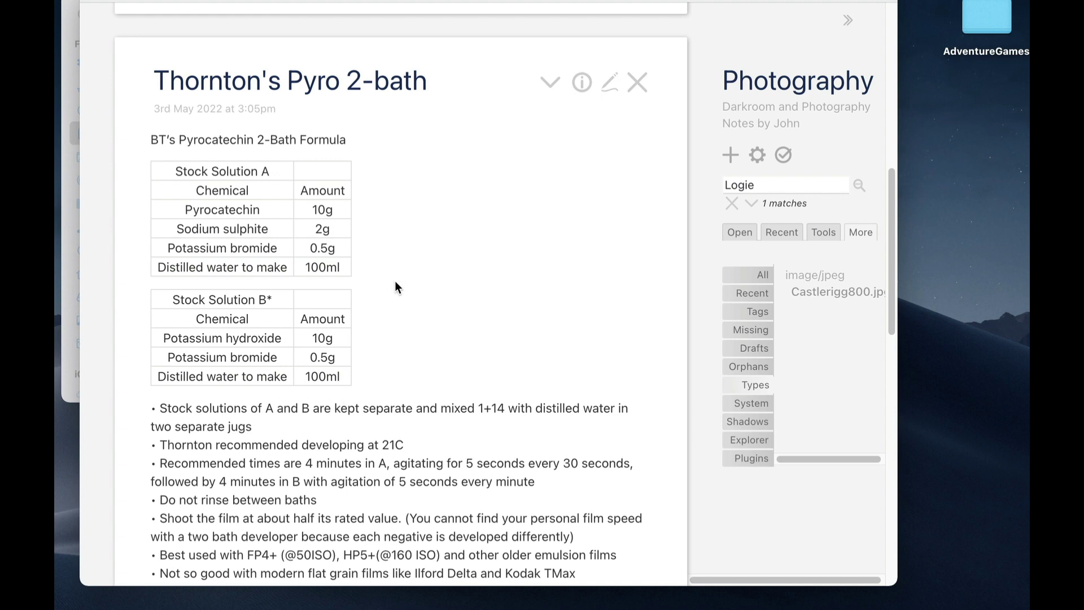
click(609, 83)
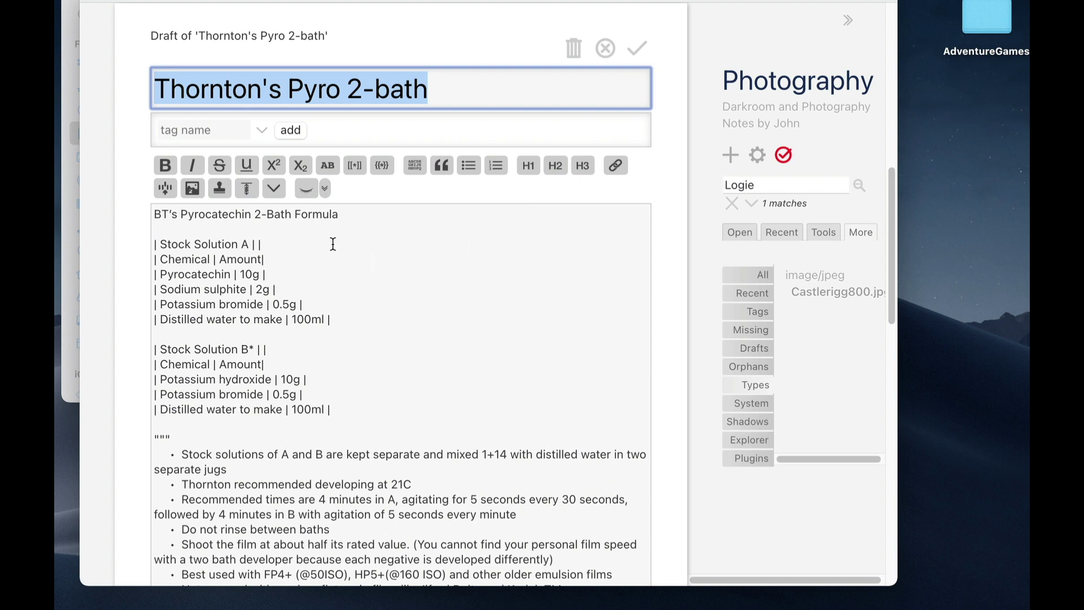
click(152, 244)
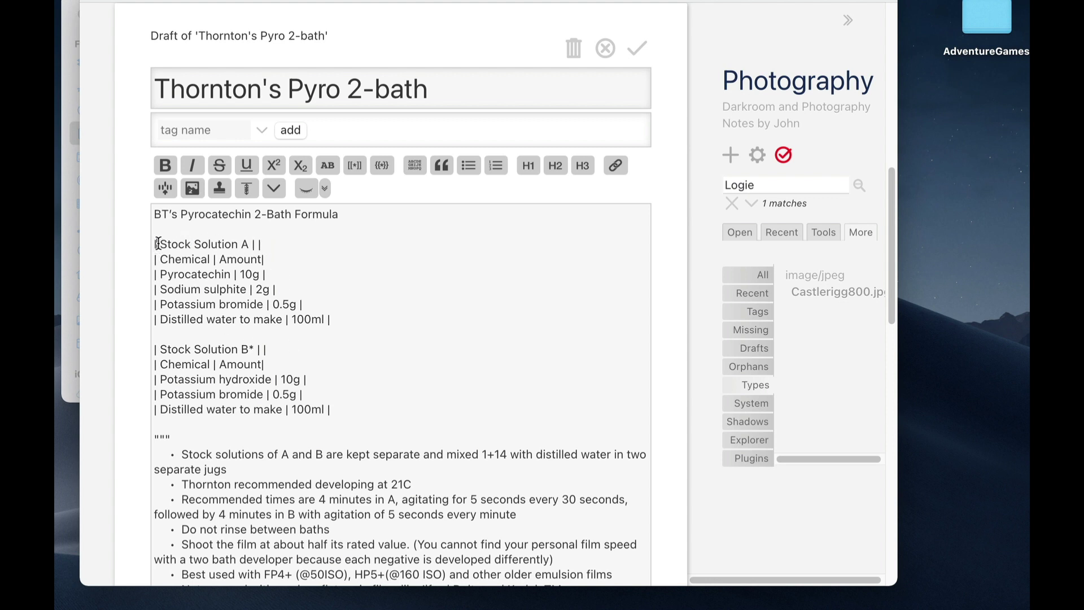
drag(162, 245, 253, 244)
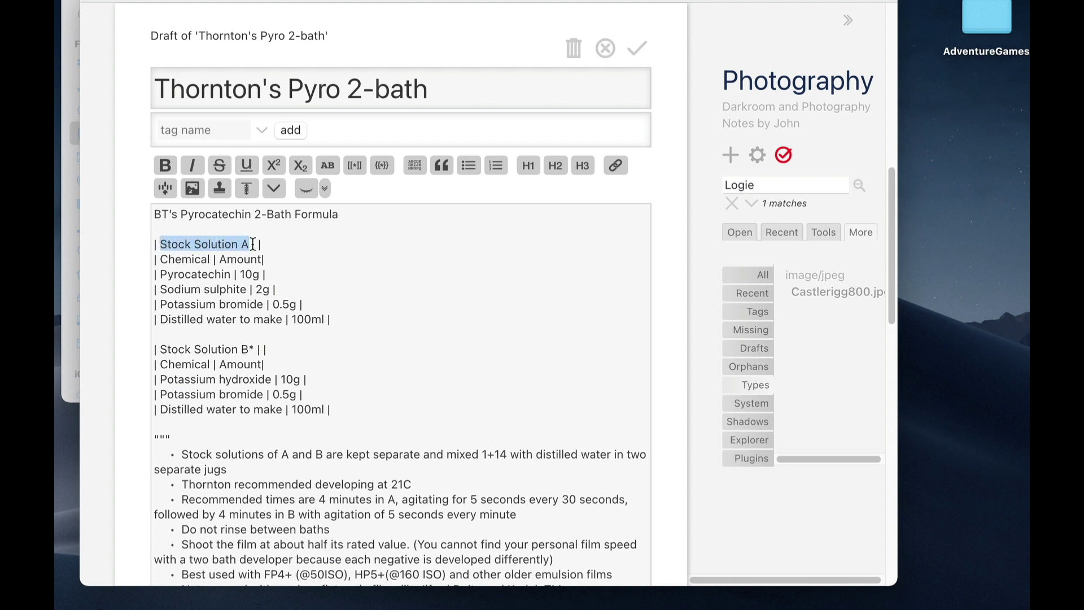
click(252, 243)
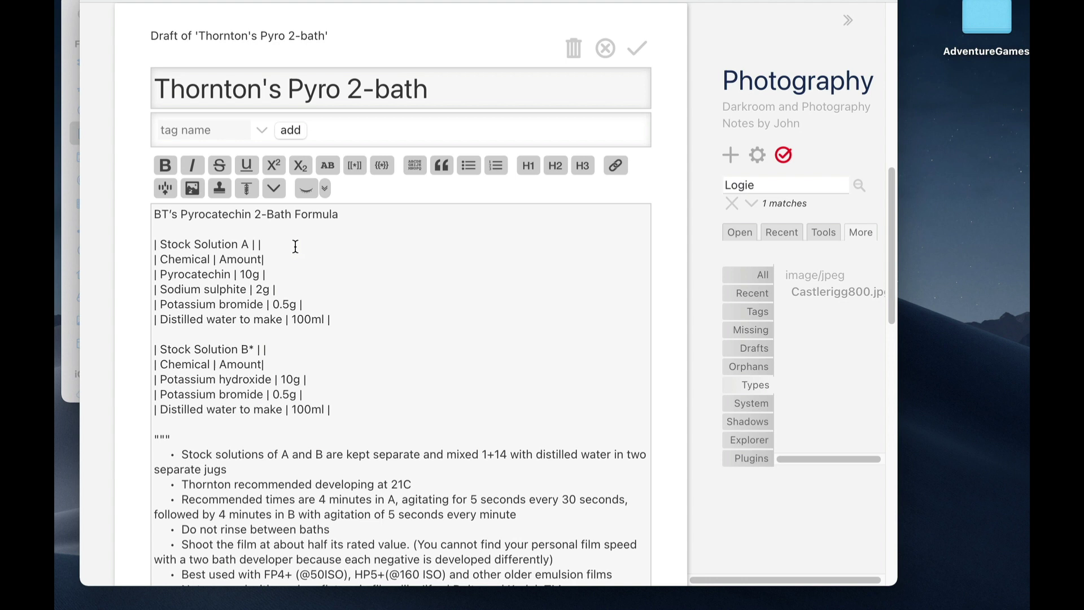
click(359, 215)
key(Return)
key(Return)
key(Return)
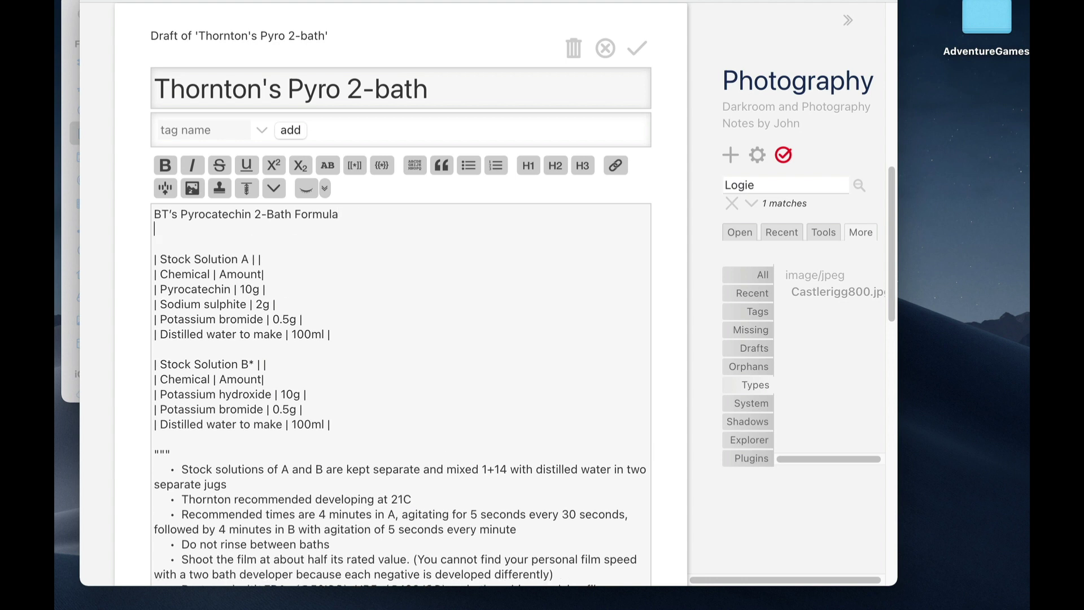
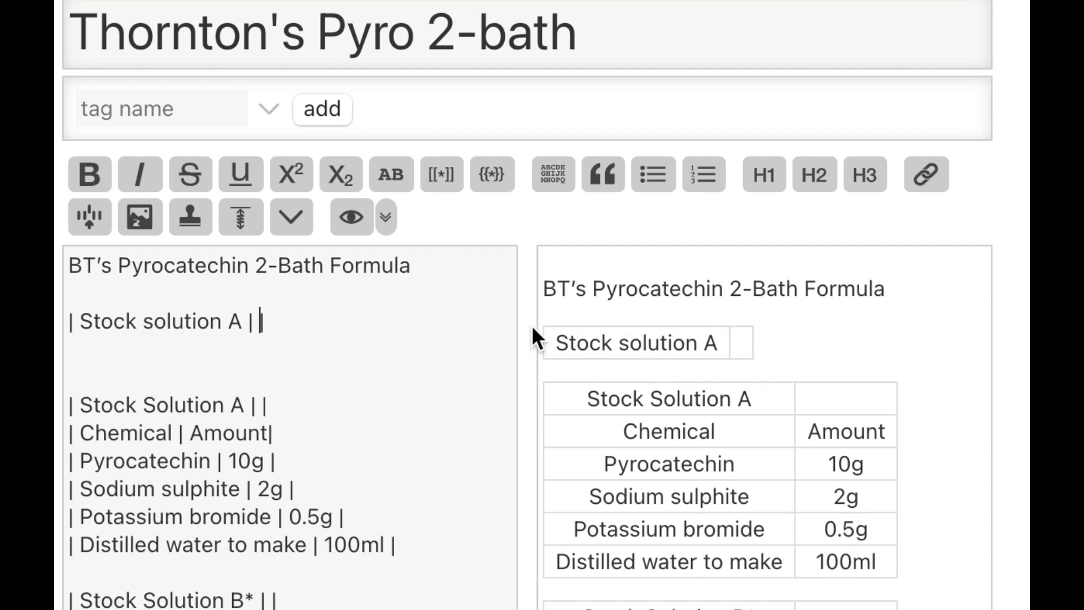
Add the row | Chemical | Amount | beneath the practice Stock solution A row.
click(287, 324)
key(Return)
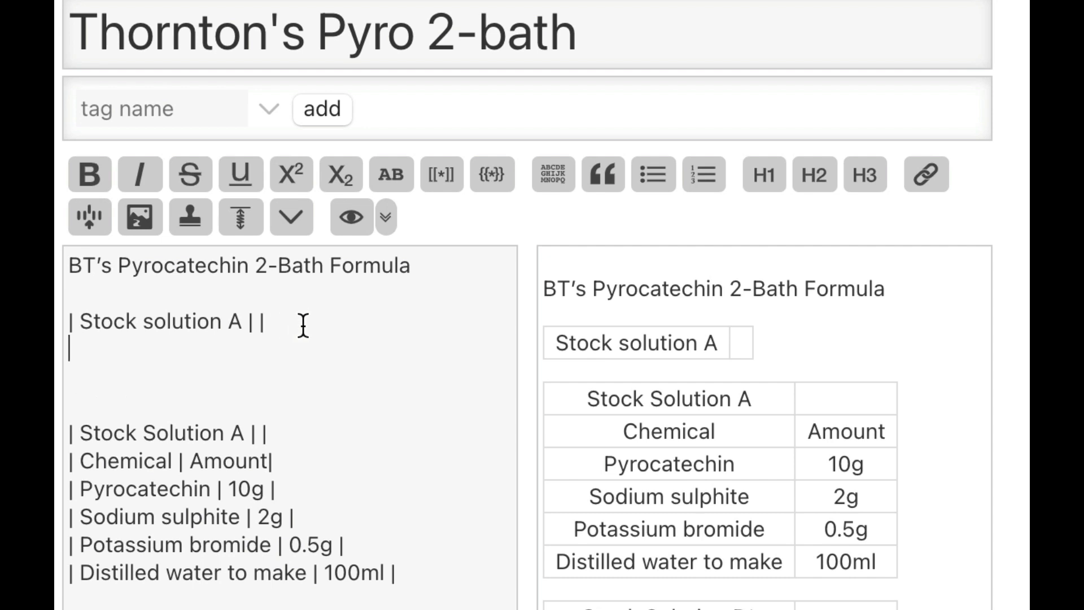
text(| Chemica)
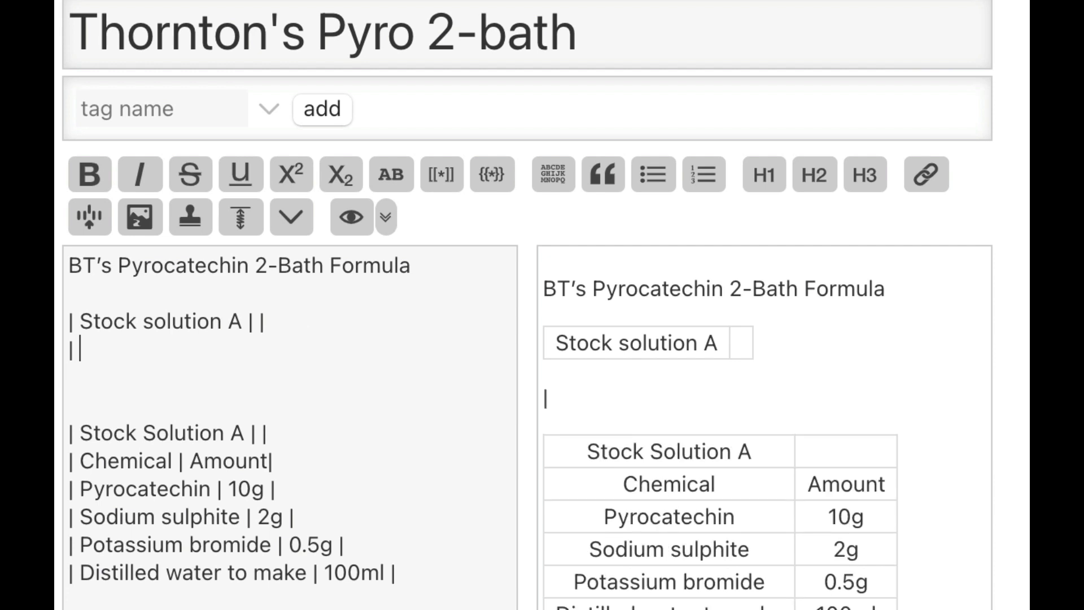
text(l)
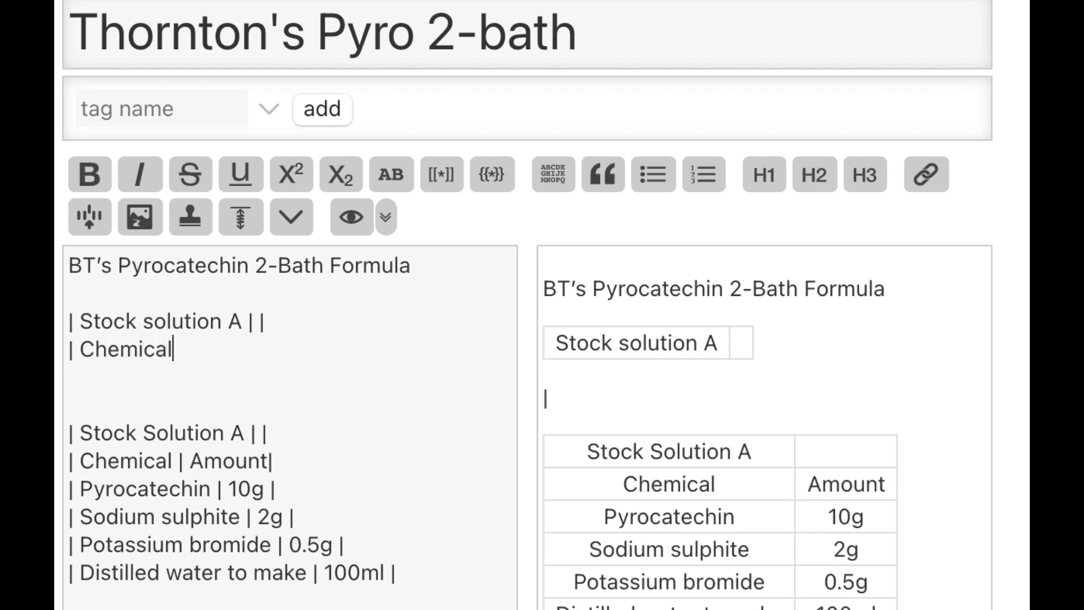
text( | A)
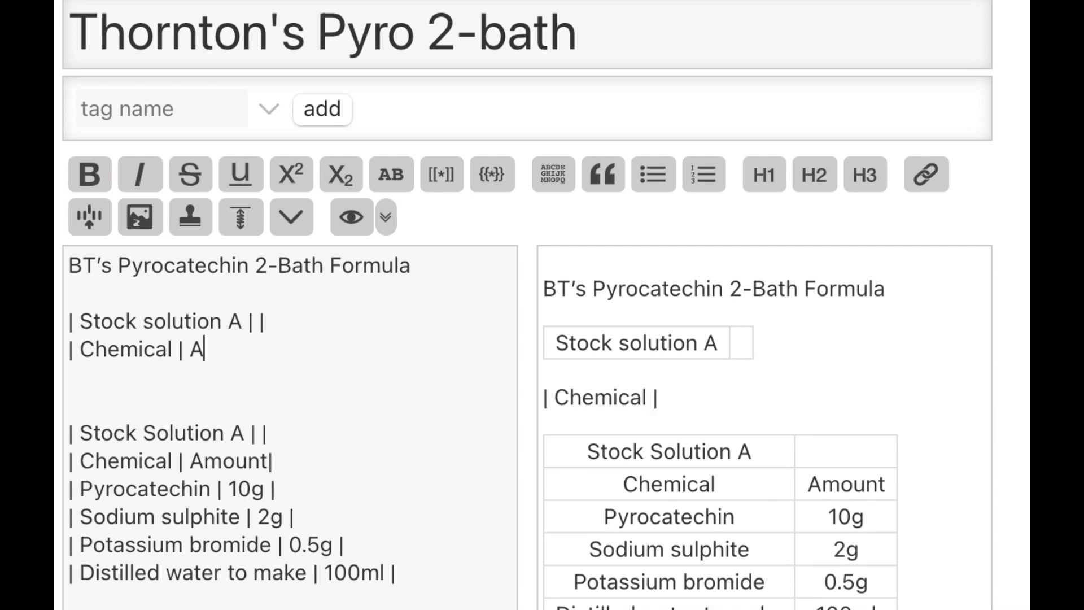
text(mount |)
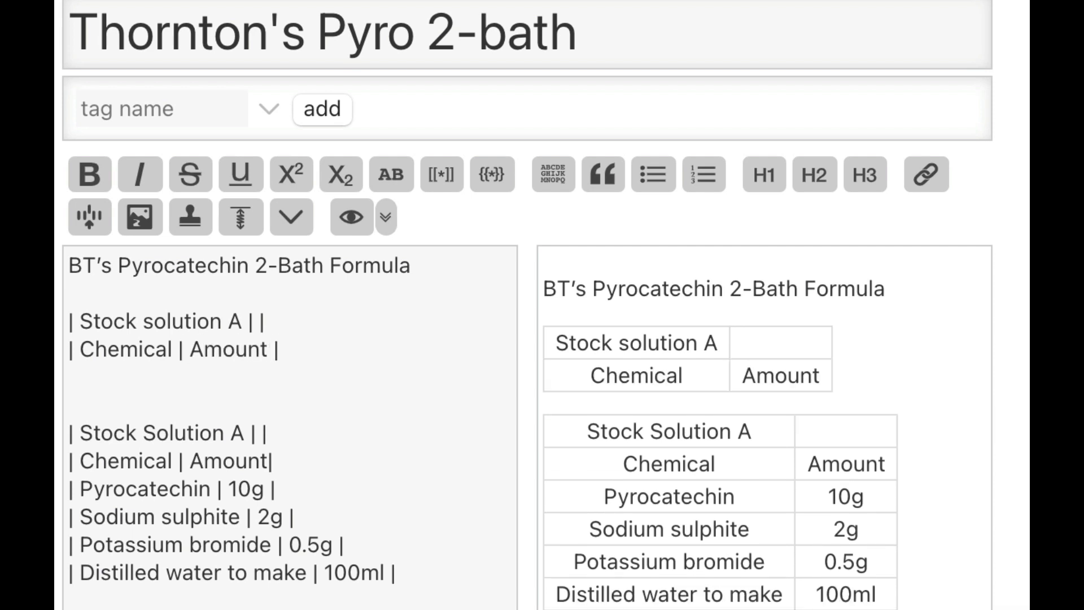
key(Return)
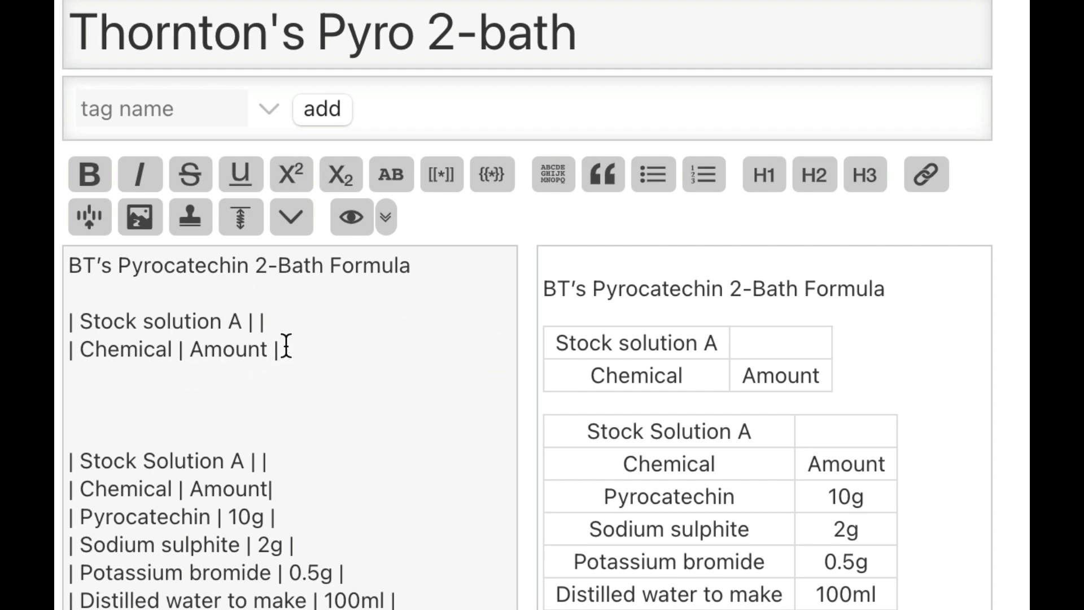
Remove the trailing space after the practice Stock solution A row and add the row | Pyrocatechin | 10g | beneath the Chemical row.
click(288, 320)
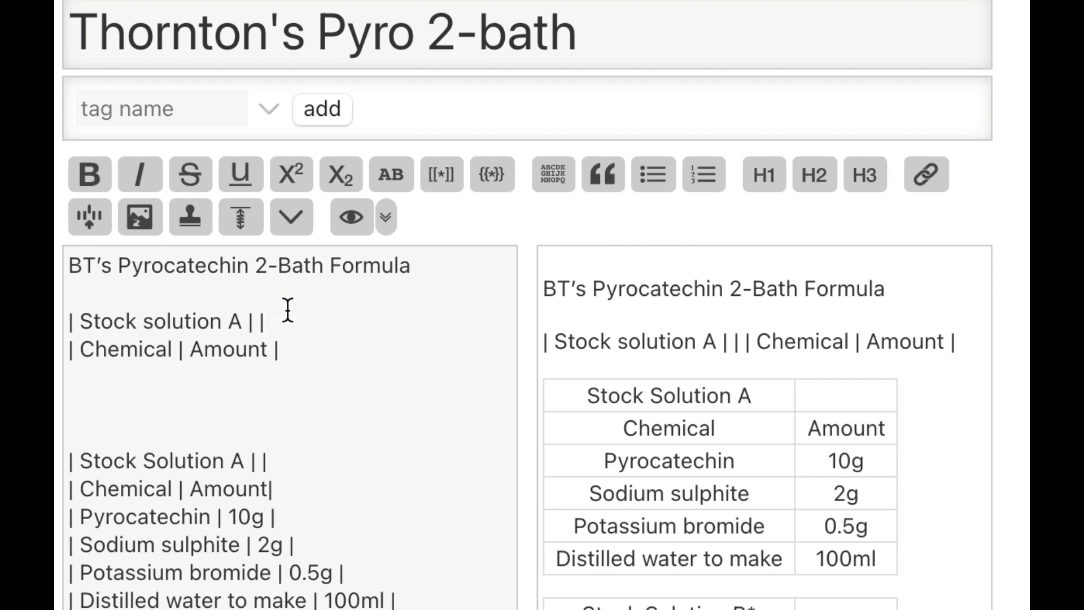
key(BackSpace)
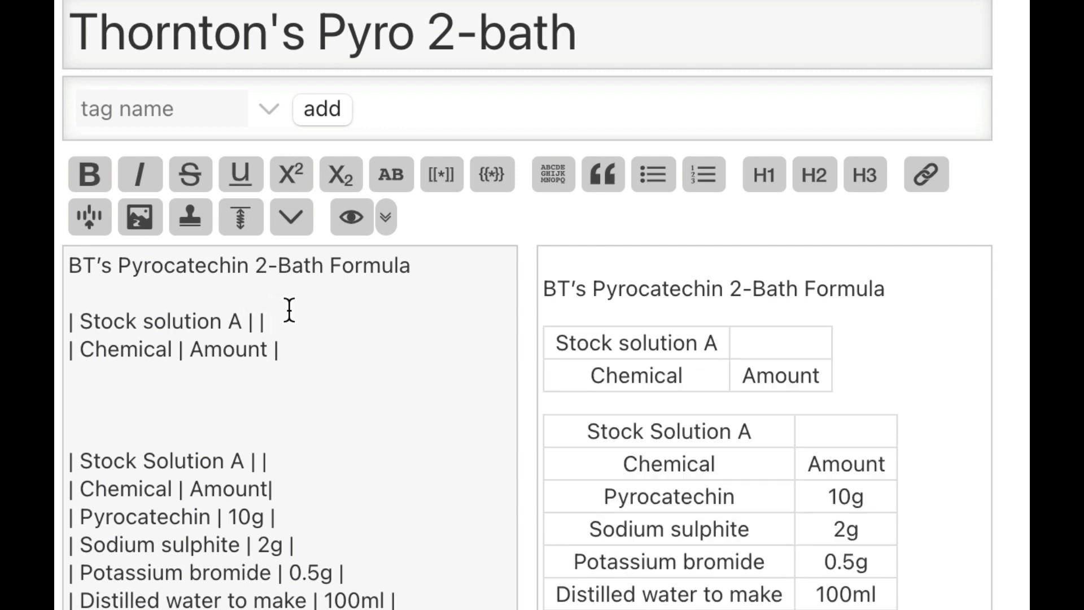
click(313, 350)
key(Return)
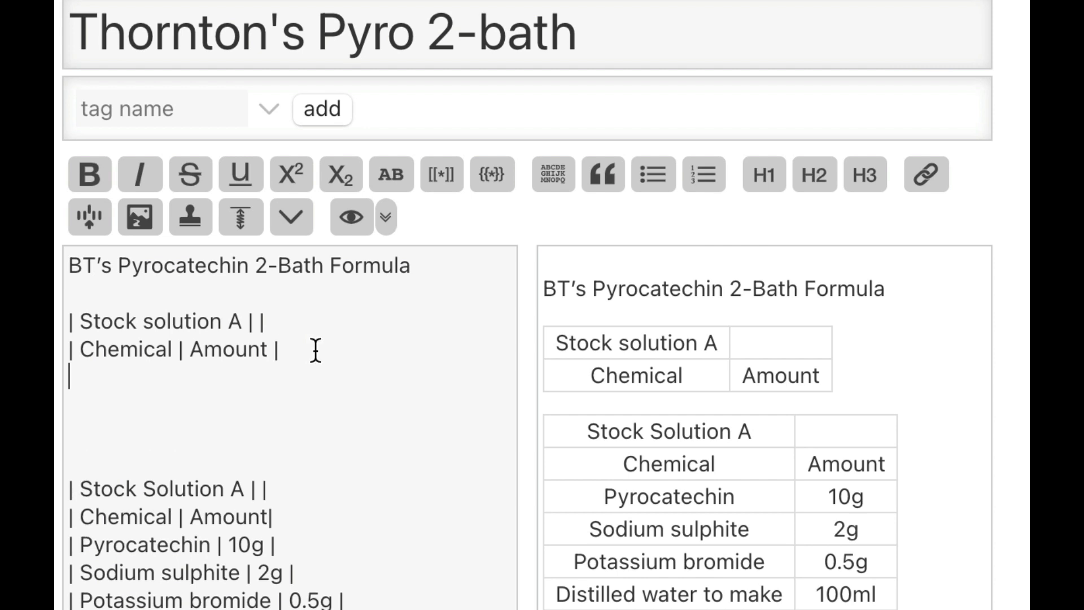
text(| Pyrocatechin || 10g |)
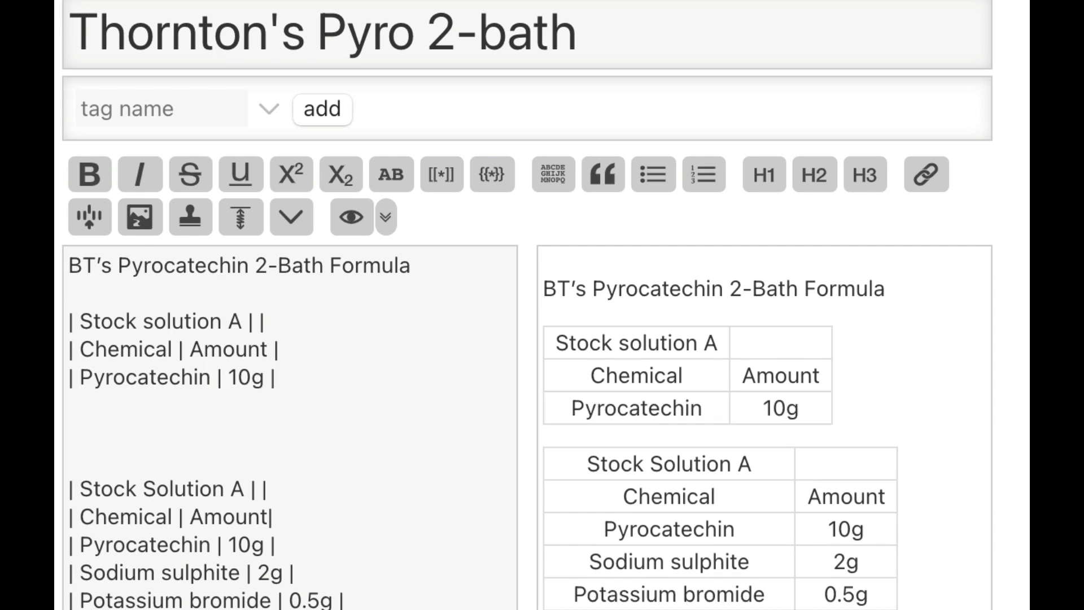
key(Return)
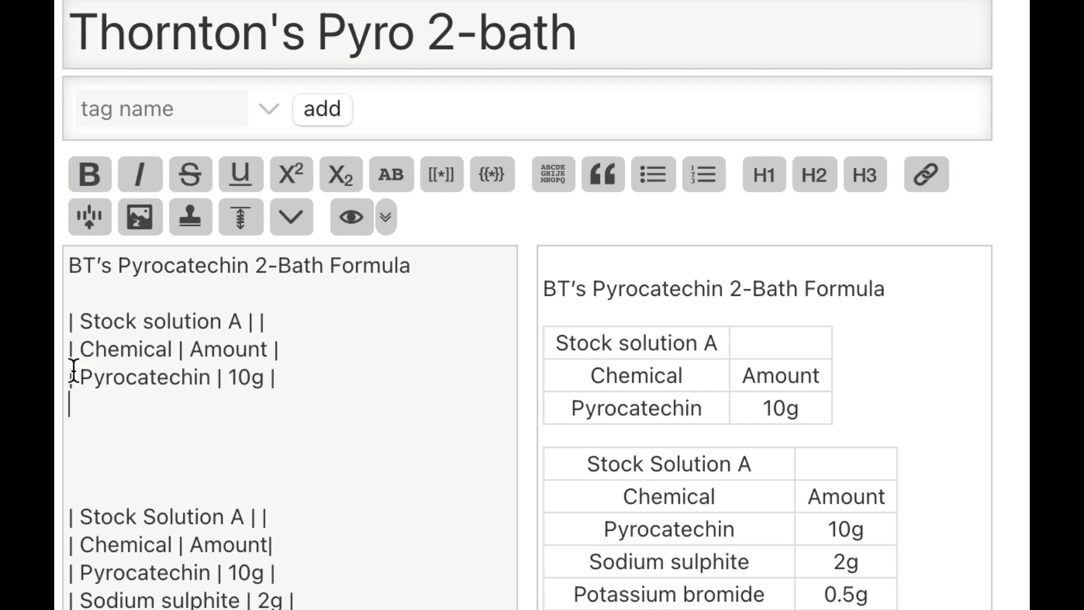
Try right-aligning the practice Pyrocatechin cell by removing its trailing space, and left-align it by restoring that space and removing the leading one.
drag(73, 377, 80, 376)
drag(210, 377, 217, 377)
click(80, 378)
key(BackSpace)
click(218, 378)
key(BackSpace)
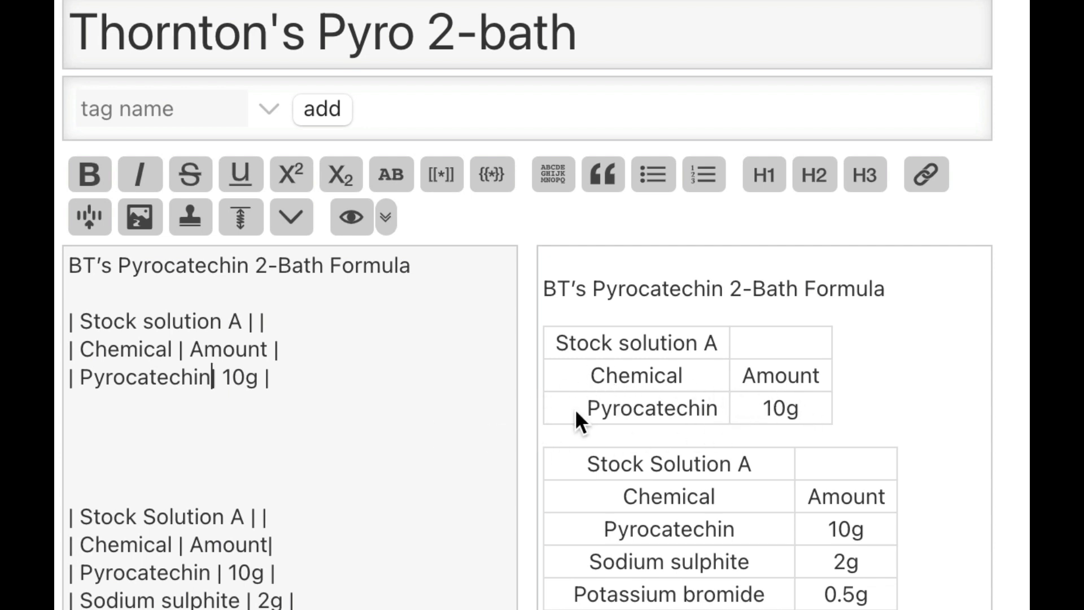
click(82, 377)
key(BackSpace)
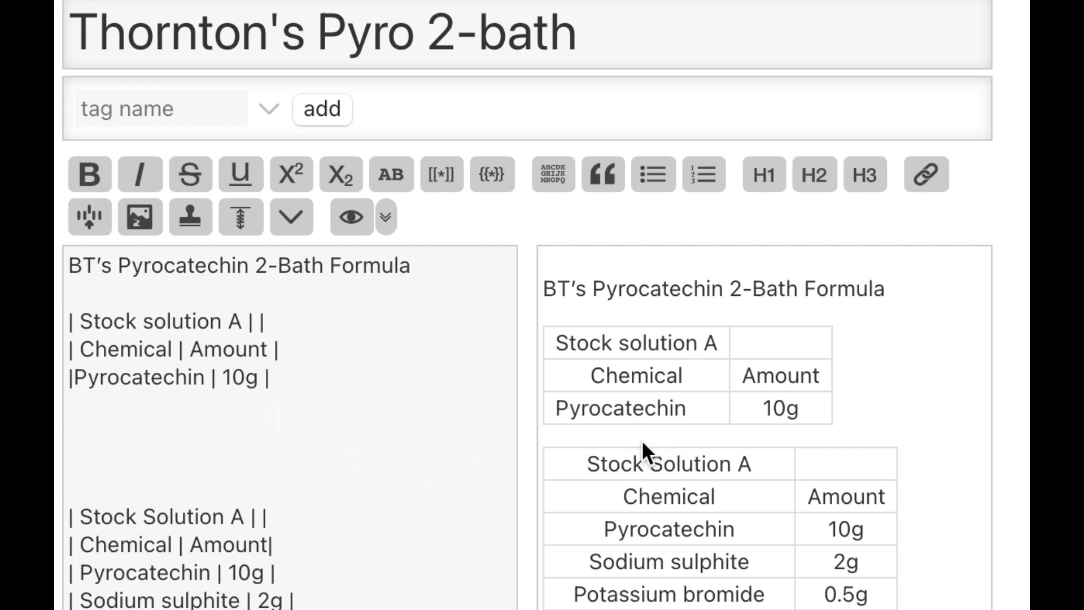
Add the row | Sodium sulphite | 2g | beneath the practice Pyrocatechin row.
click(322, 378)
key(Return)
text(| | |)
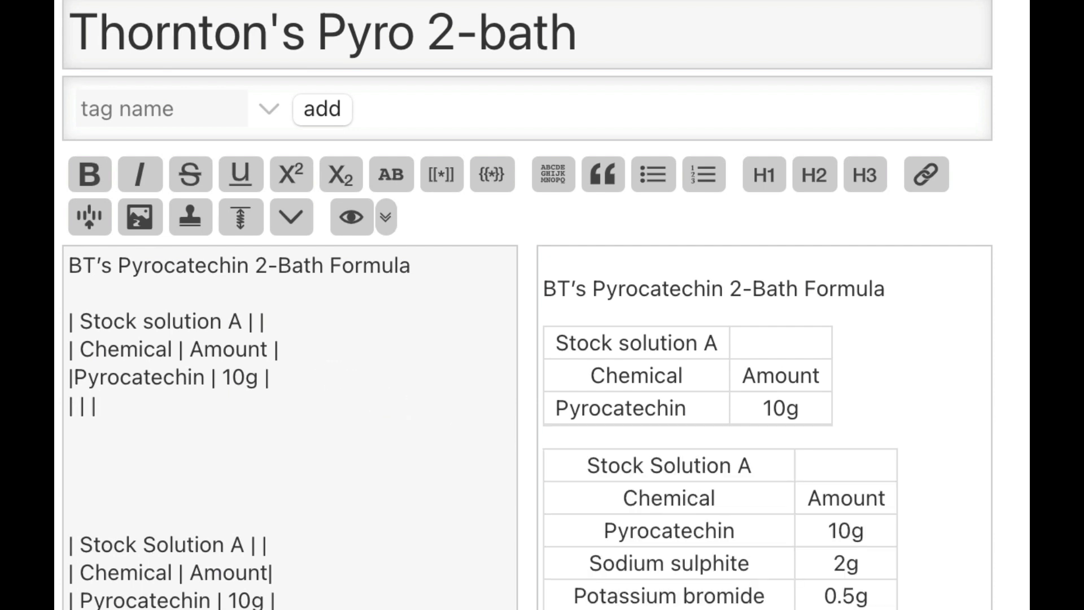
key(Return)
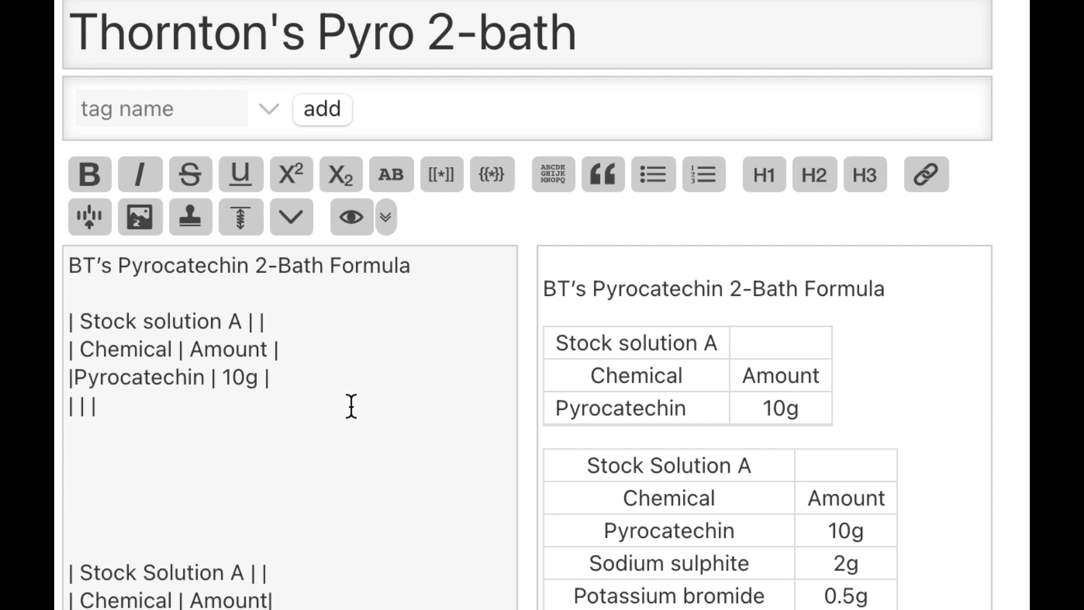
key(Up)
text(Sodium sulphite)
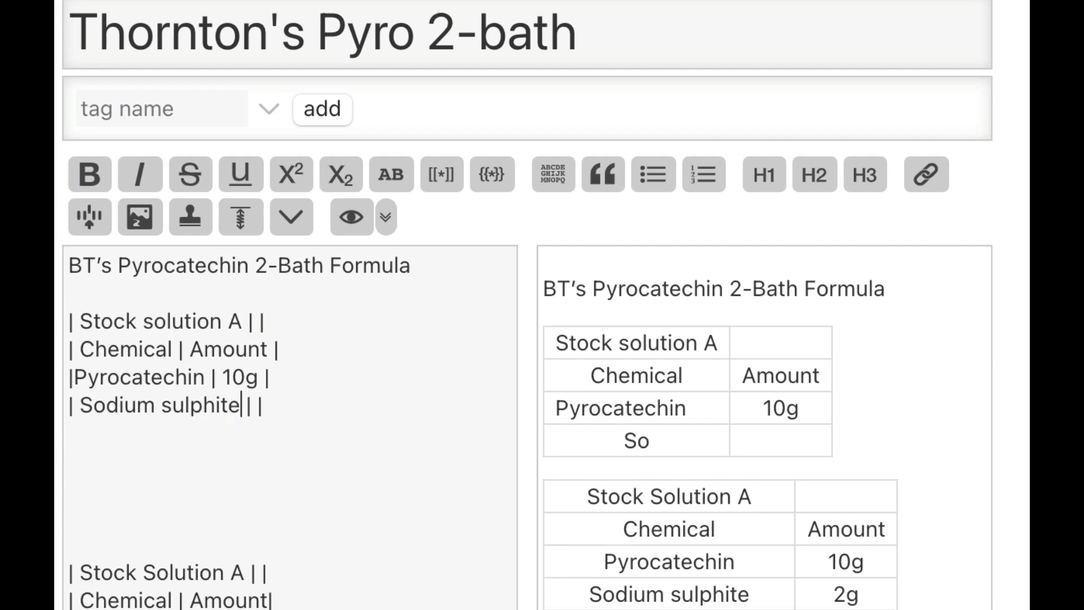
click(257, 405)
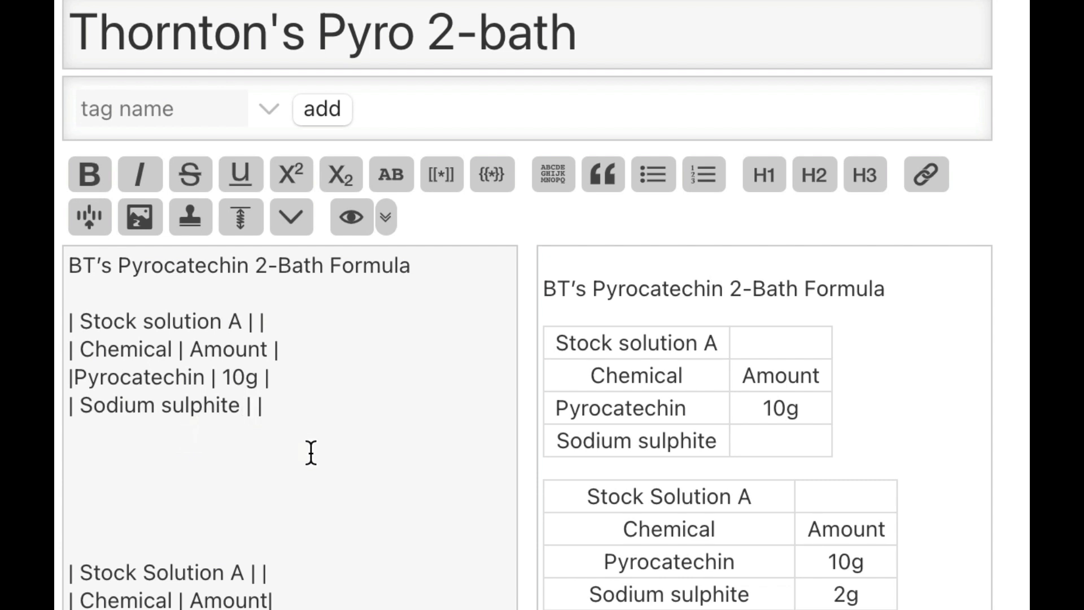
text(2g)
click(347, 404)
key(Return)
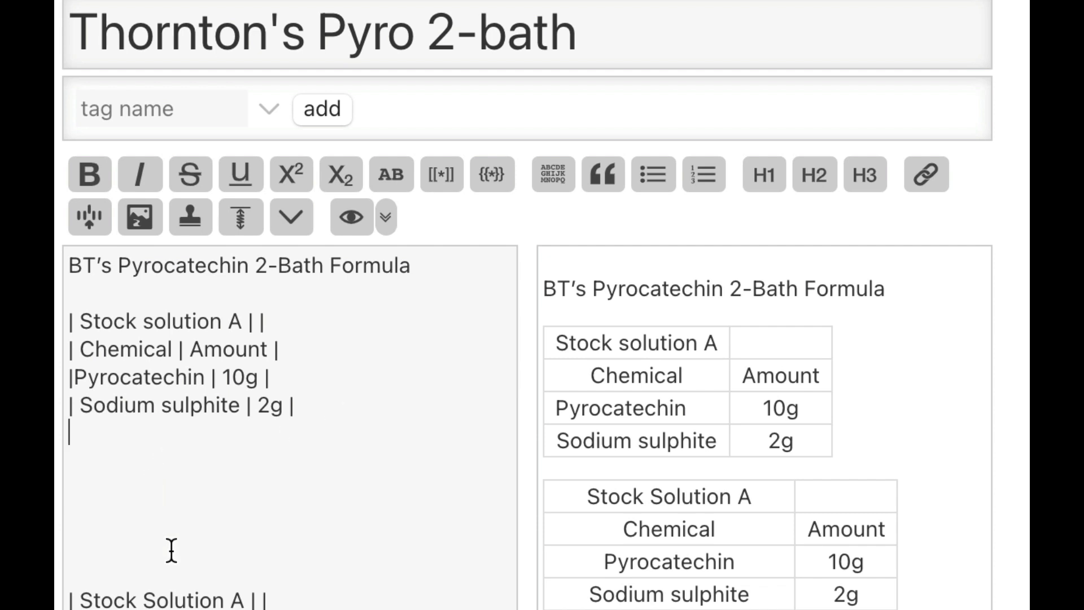
Delete the whole practice table and its extra blank lines between the formula heading and the original Stock Solution A table.
drag(121, 524, 69, 316)
key(BackSpace)
key(BackSpace)
key(BackSpace)
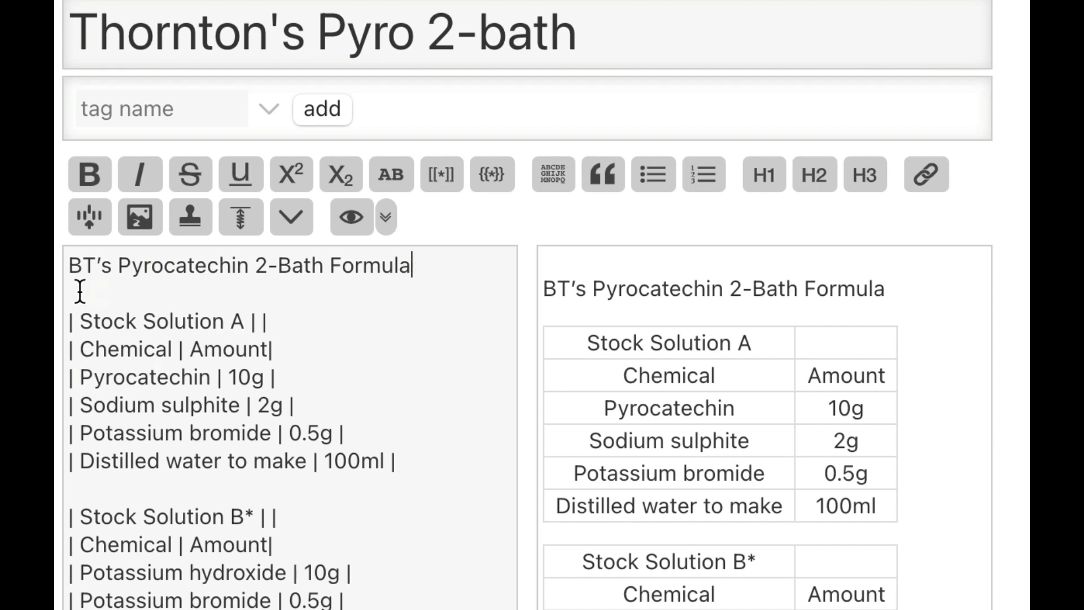
Remove the opening """ and replace the pasted bullets of the first four notes, through "Do not rinse between baths", with * list markers.
scroll(389, 586, down, 1)
scroll(389, 585, down, 5)
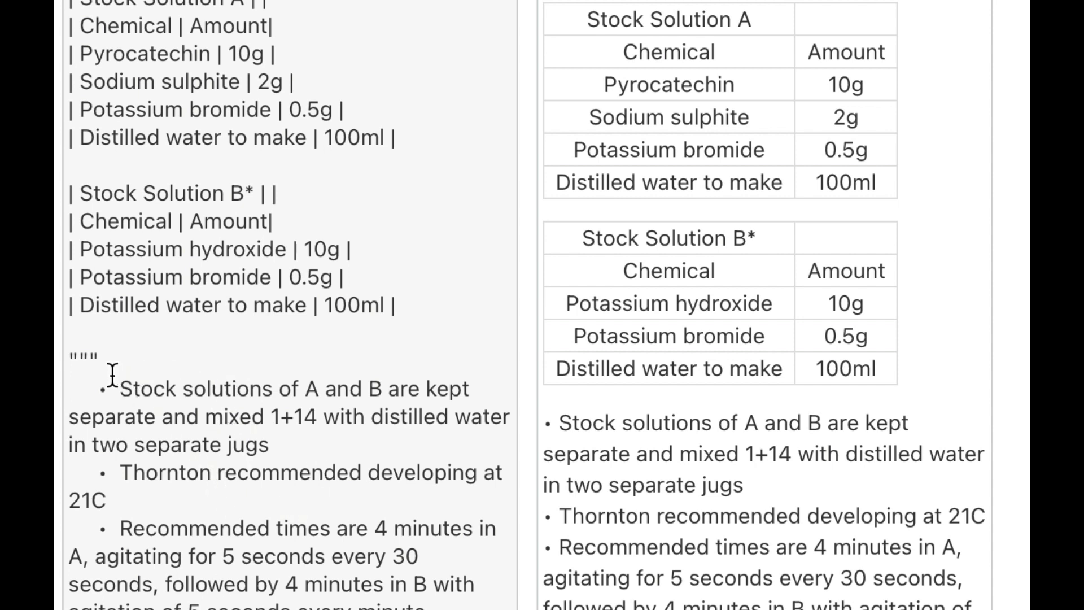
drag(118, 384, 69, 355)
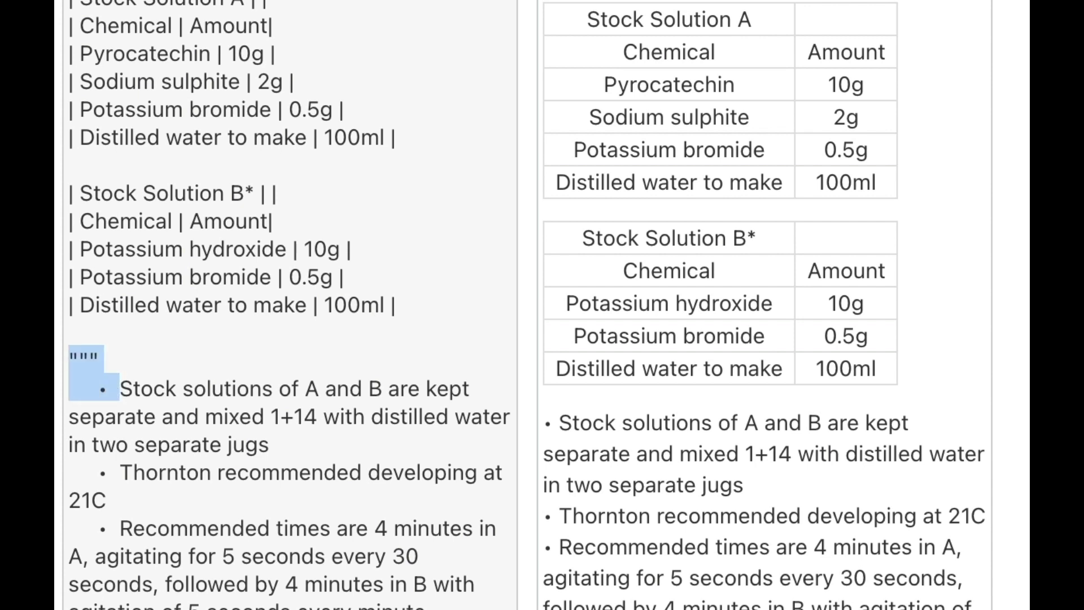
text(*)
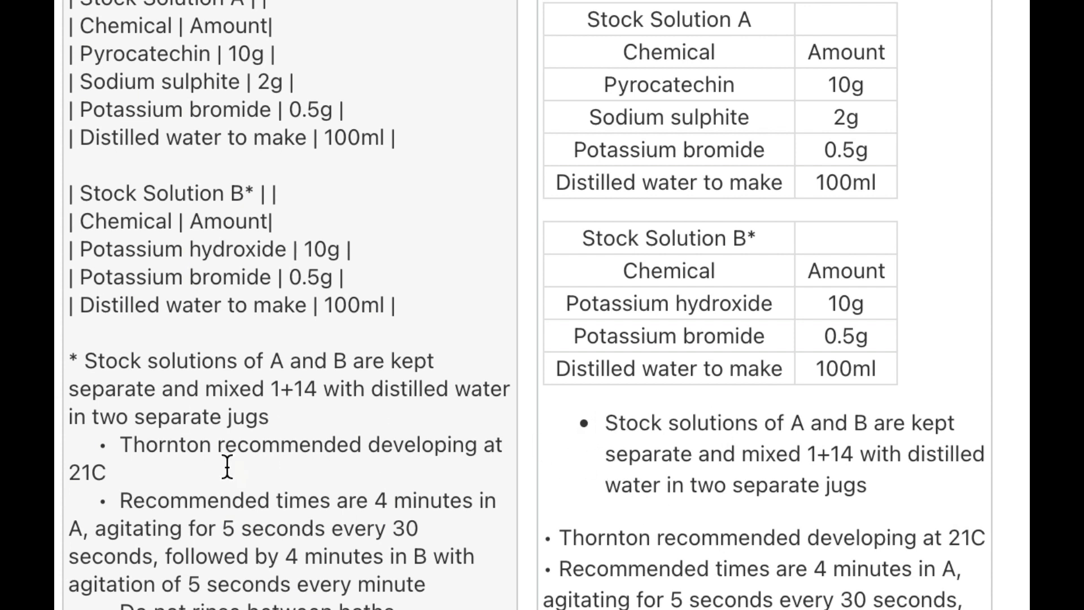
drag(120, 444, 68, 445)
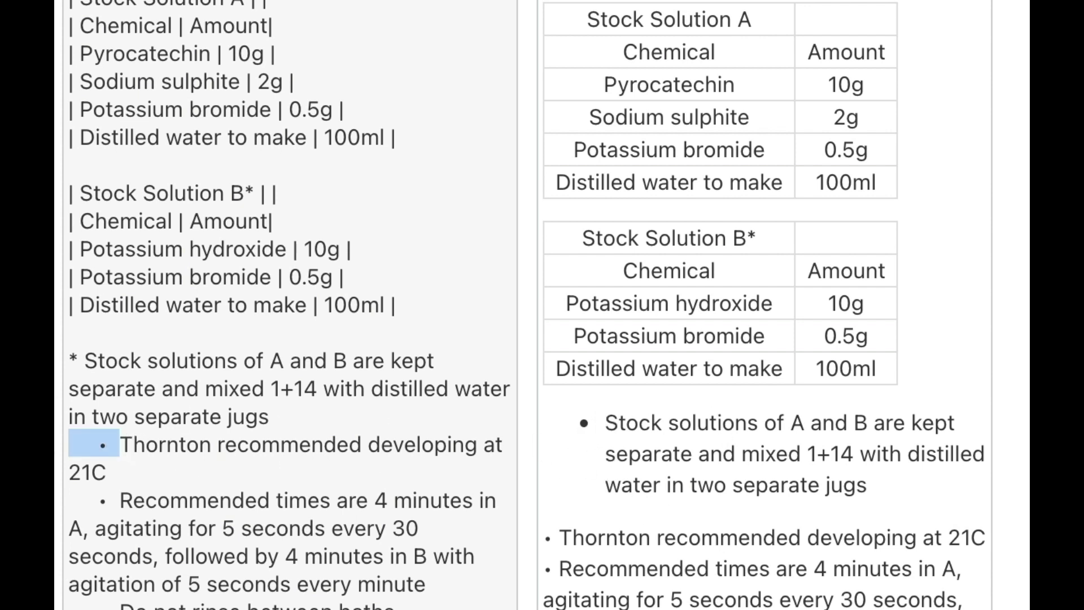
text(*)
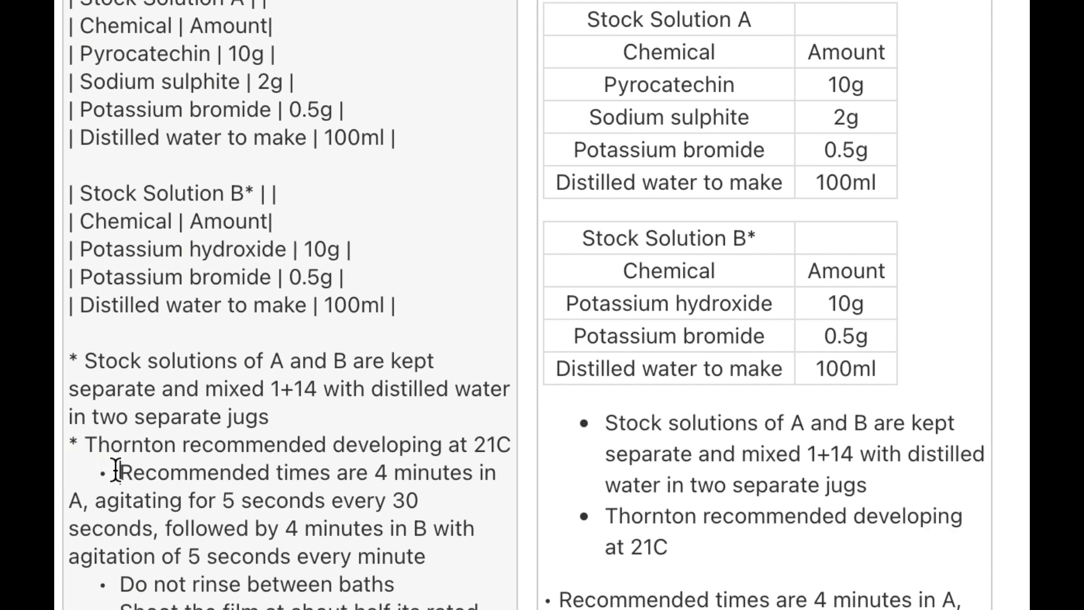
drag(119, 472, 68, 471)
text(*)
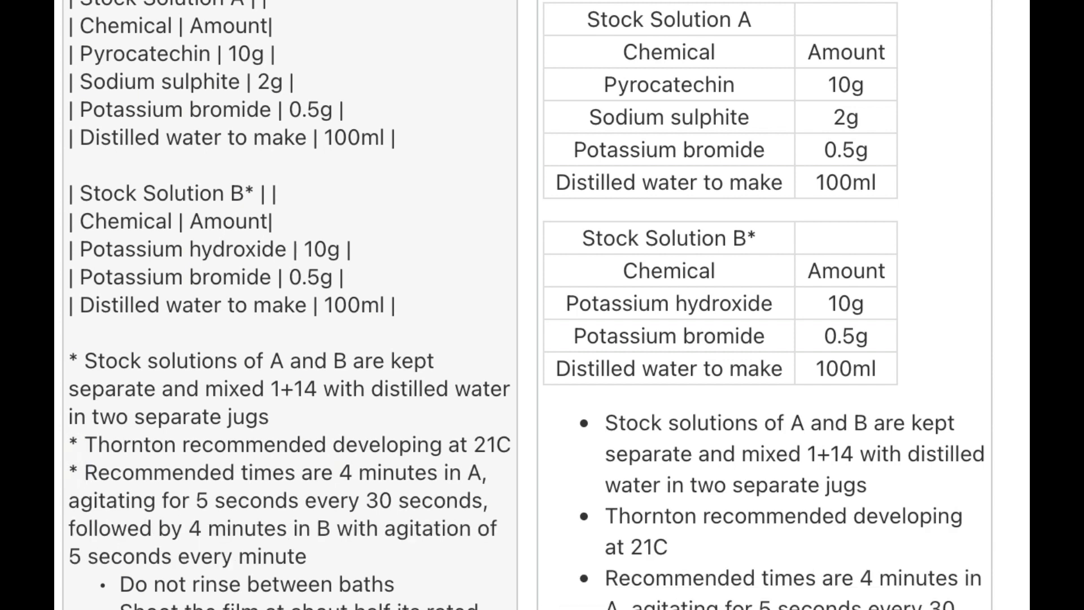
drag(120, 584, 68, 584)
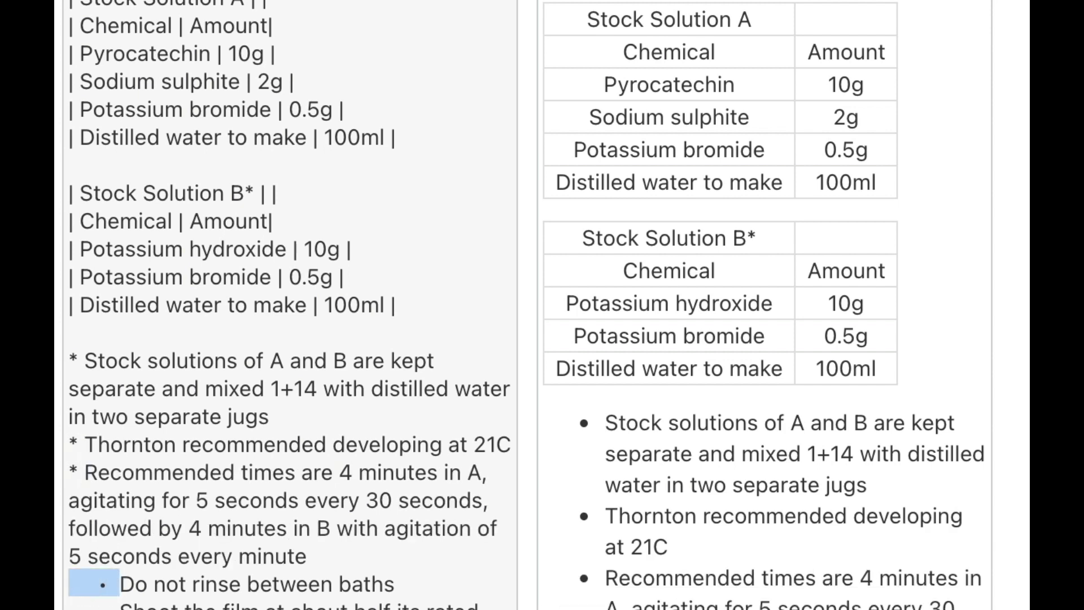
text(*)
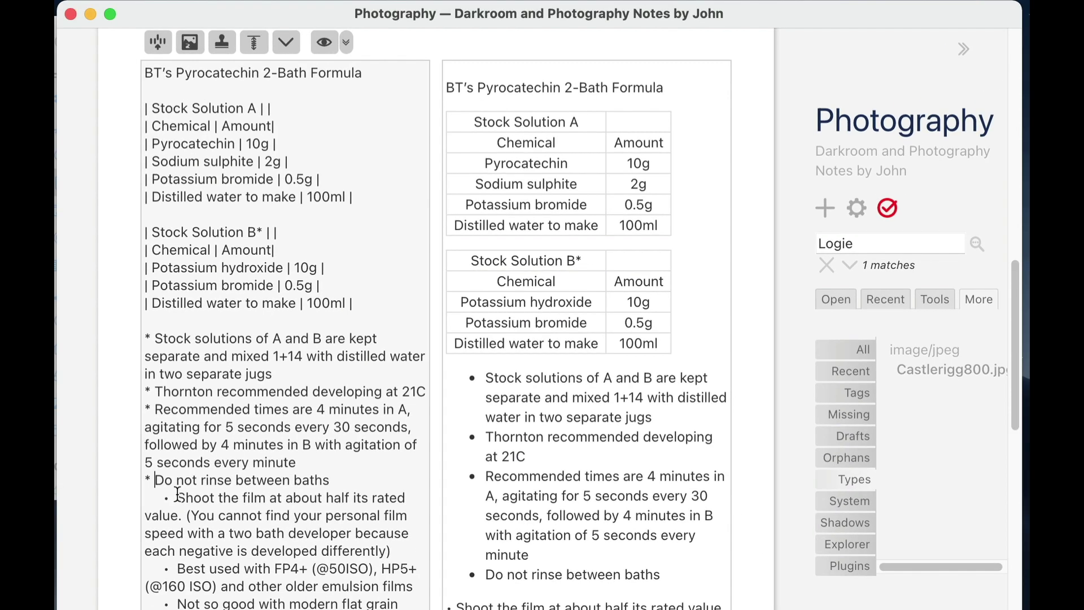
Replace the pasted bullets of the "Shoot the film", "Best used with FP4+" and "Not so good with modern flat grain films" notes with * markers.
drag(176, 496, 116, 503)
click(190, 500)
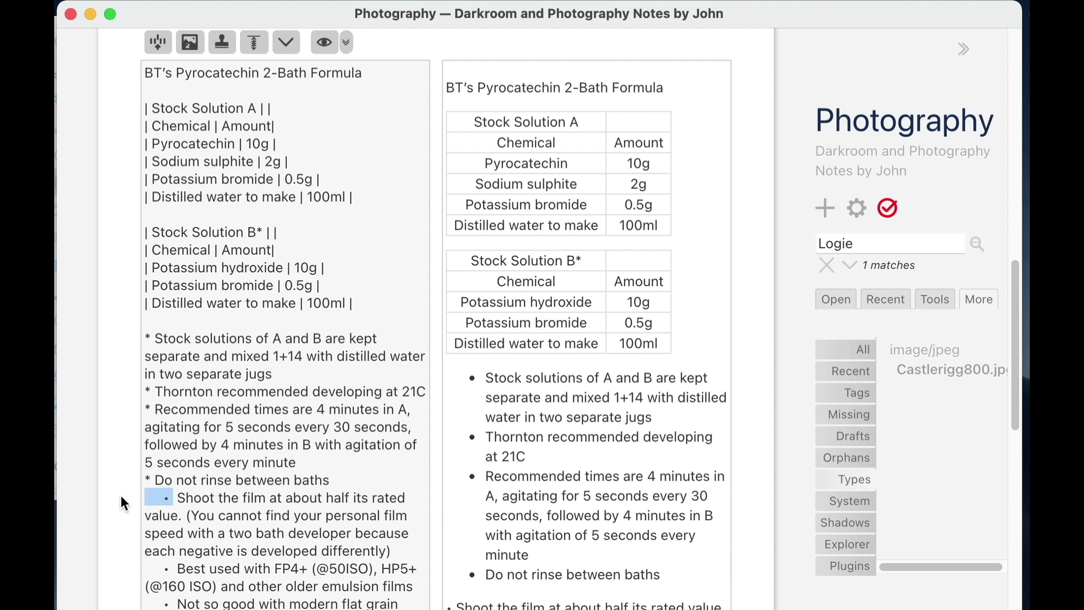
text(*)
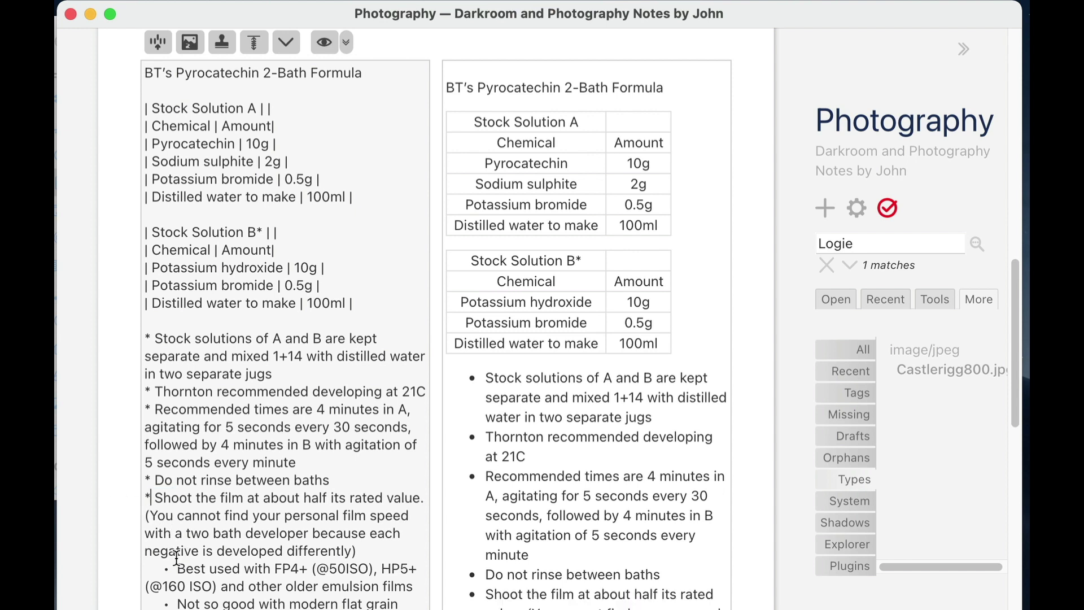
drag(171, 564, 111, 567)
text(*)
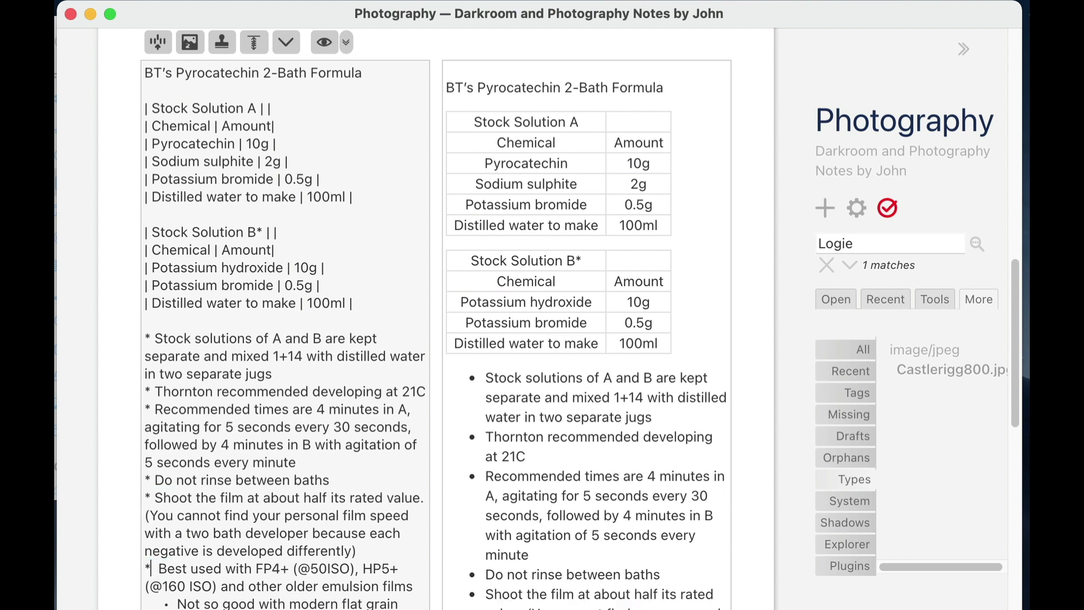
scroll(153, 567, down, 1)
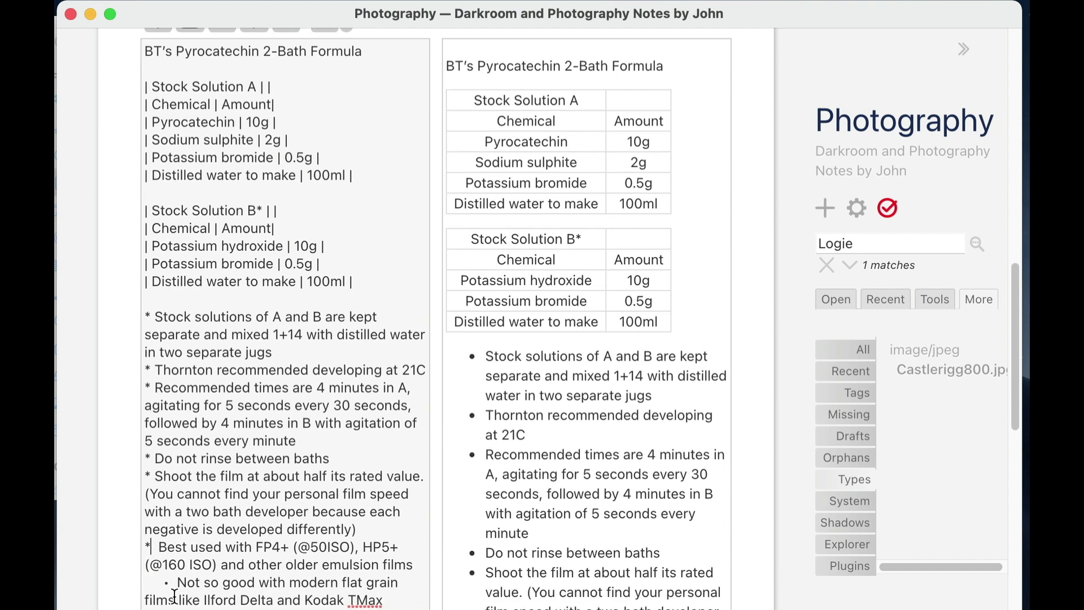
drag(173, 585, 112, 588)
text(*)
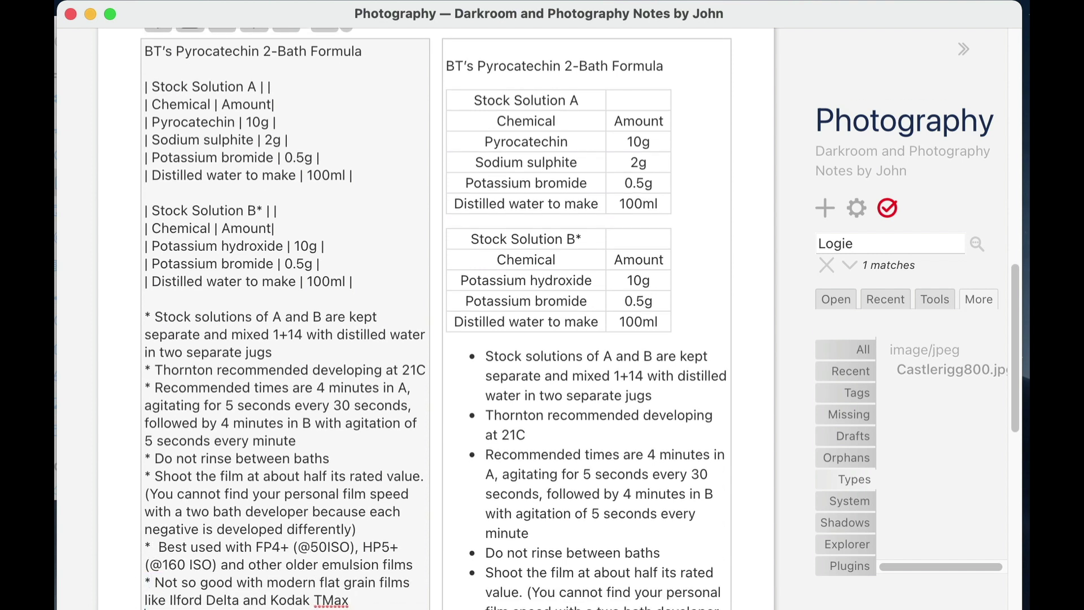
Save the Thornton's Pyro 2-bath tiddler and review its rendered tables and bulleted notes.
scroll(590, 564, up, 20)
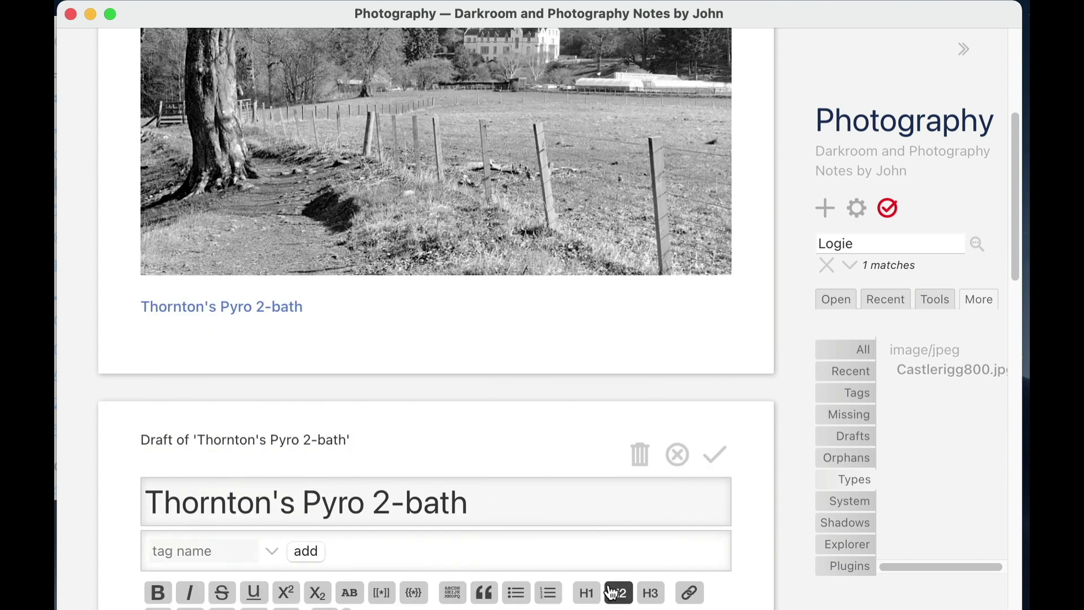
click(714, 313)
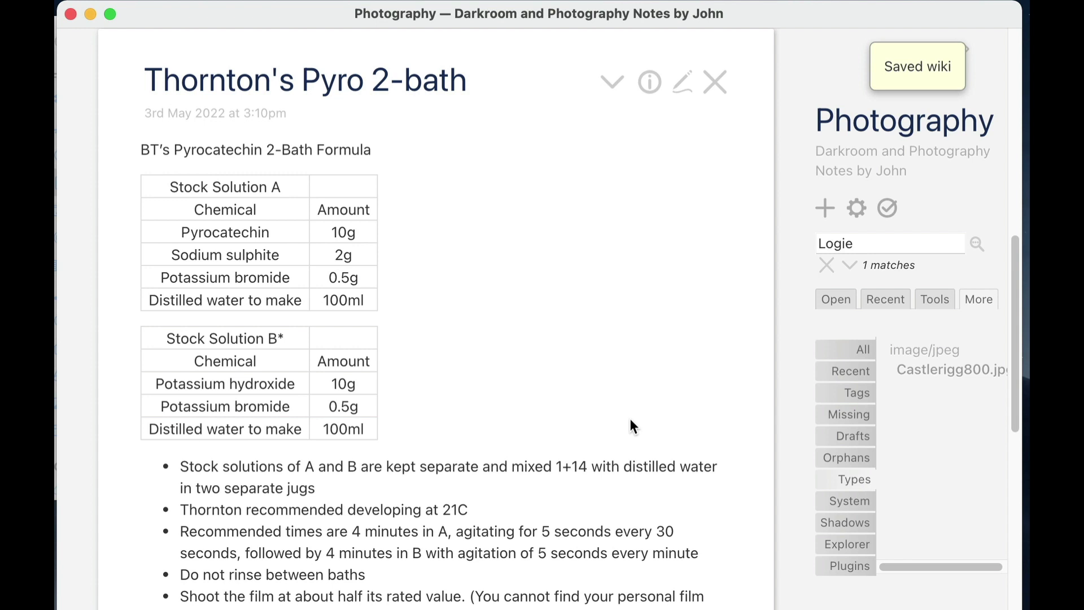
scroll(631, 418, down, 3)
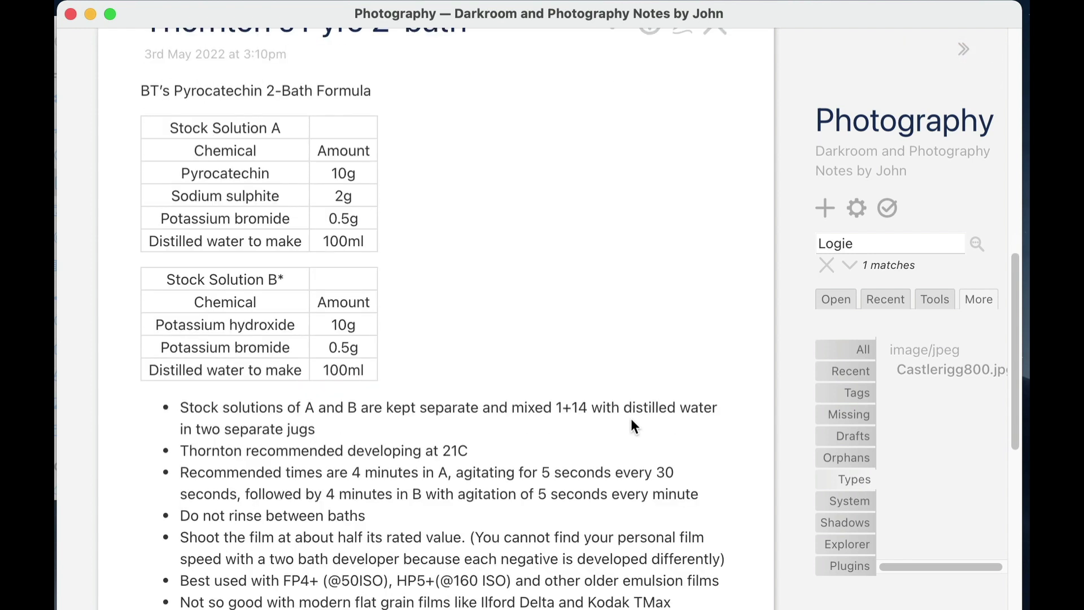
Show the backlinks in the Thornton's Pyro 2-bath tiddler's info and follow the Logie House link to check its recipe link.
scroll(631, 418, up, 5)
scroll(633, 424, down, 2)
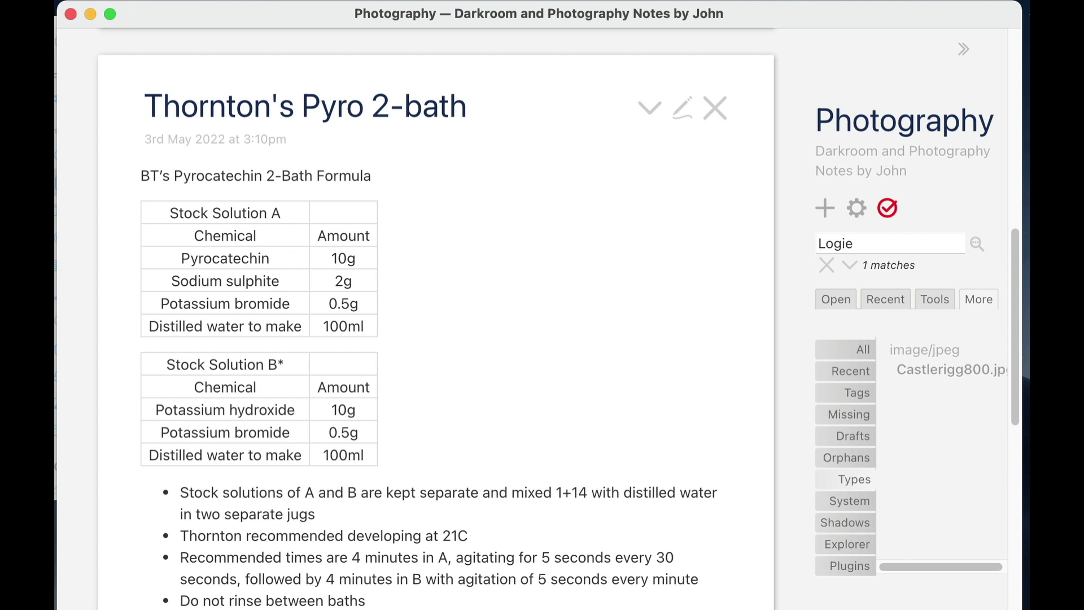
click(650, 111)
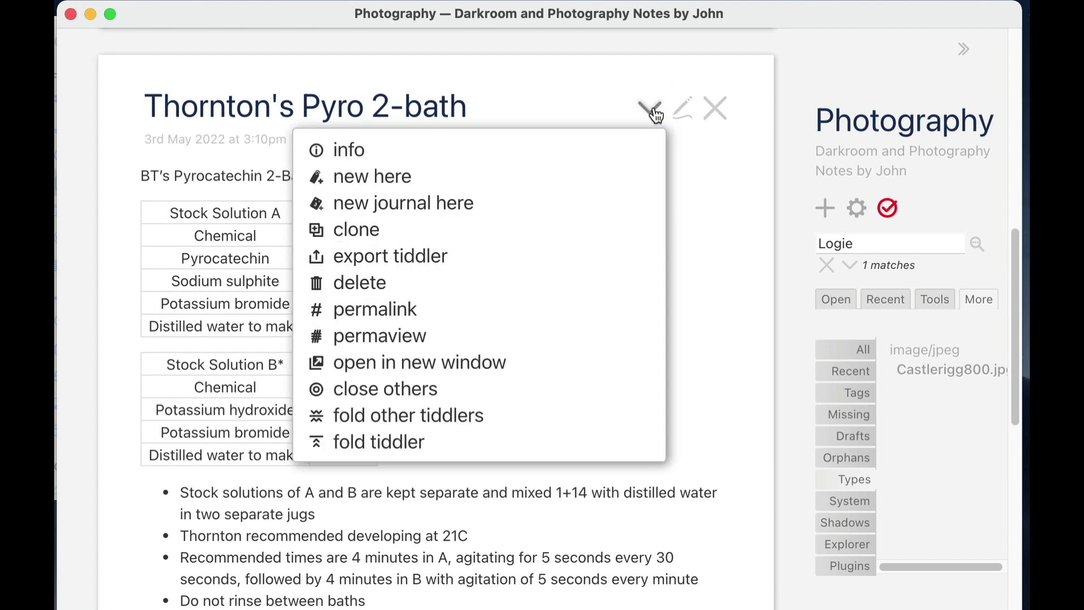
click(355, 150)
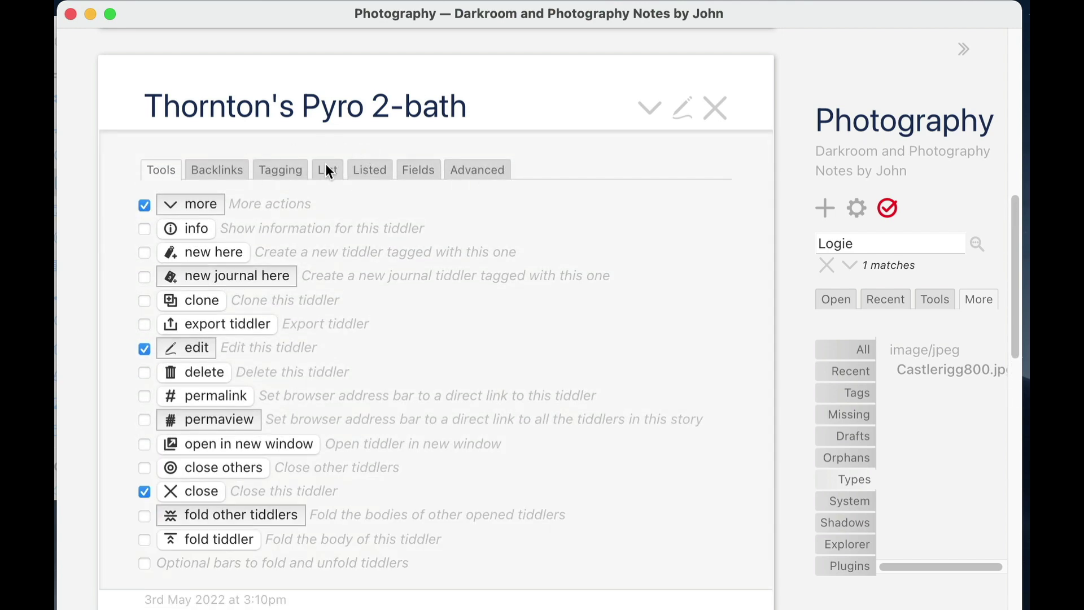
click(226, 171)
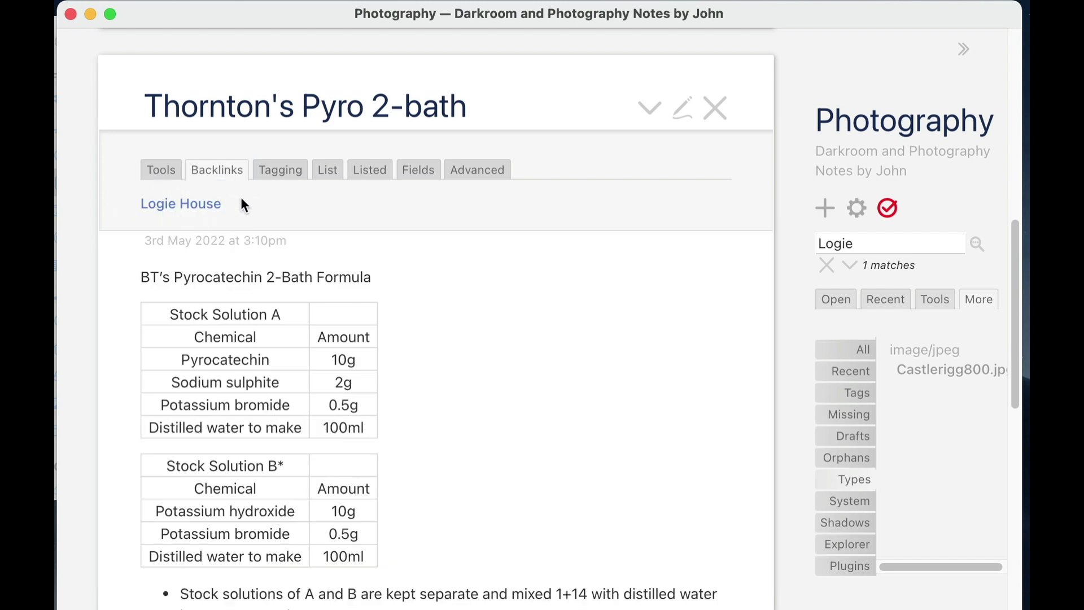
click(208, 204)
scroll(292, 487, down, 1)
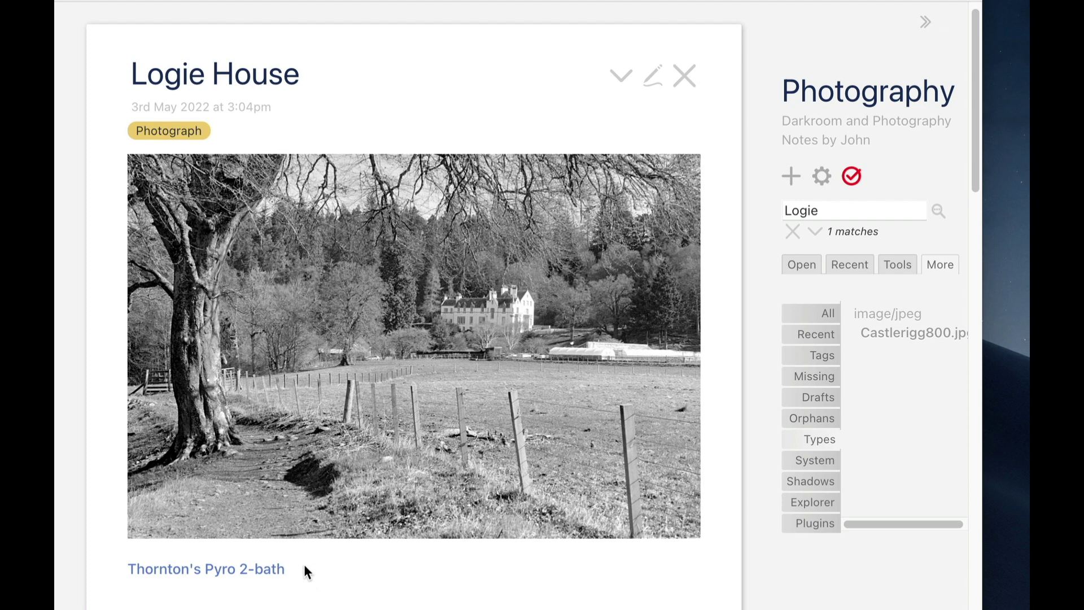
scroll(304, 565, down, 1)
scroll(305, 562, up, 1)
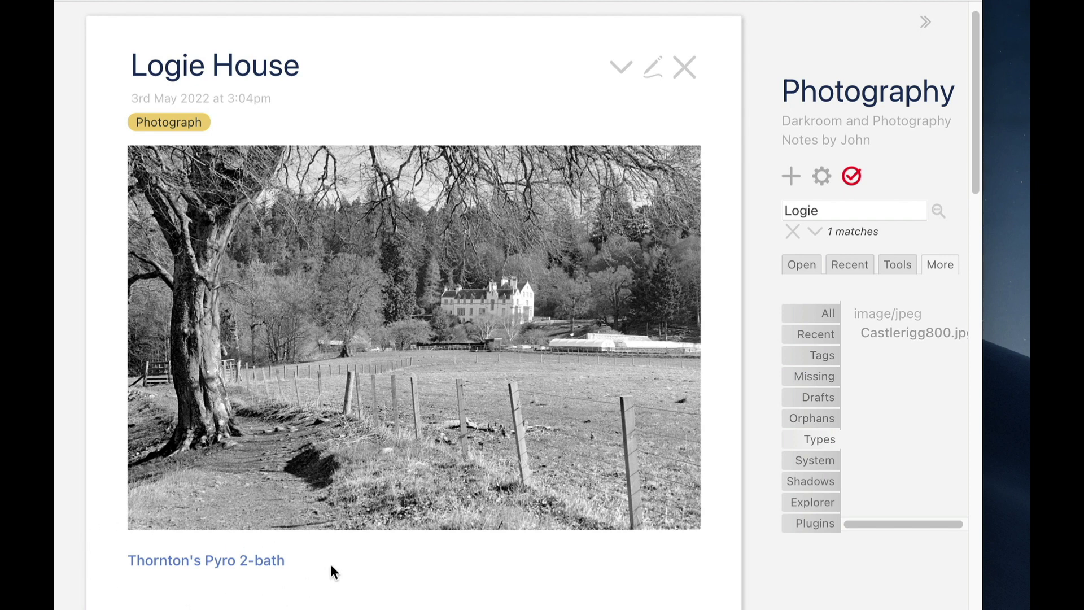
Add the link [[Thornton's Pyro 2-bath]] on a new line below the image in the Castlerigg tiddler and save it.
click(330, 564)
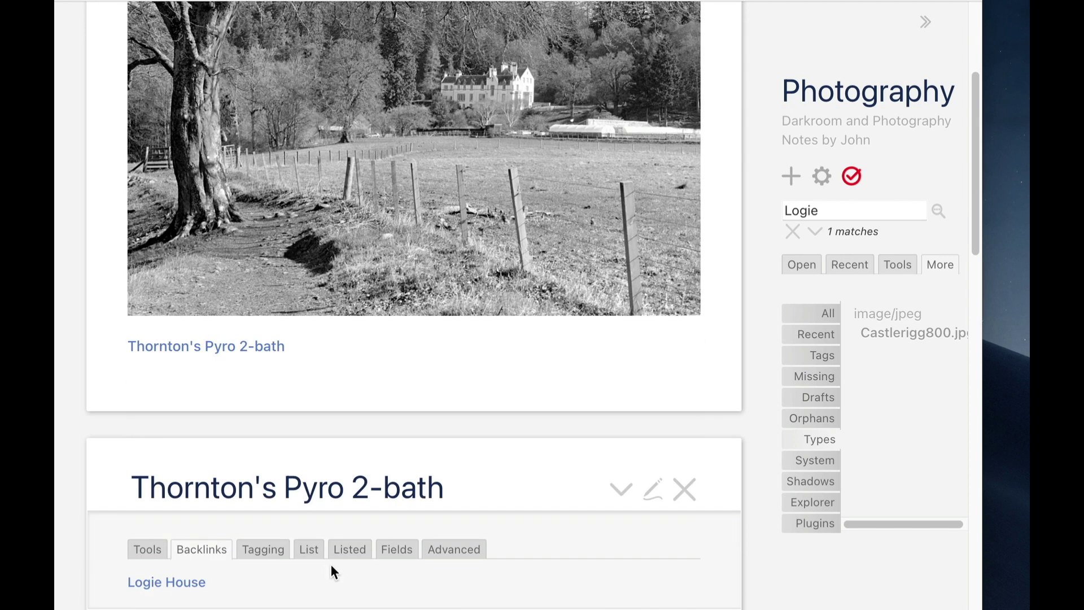
scroll(193, 557, down, 3)
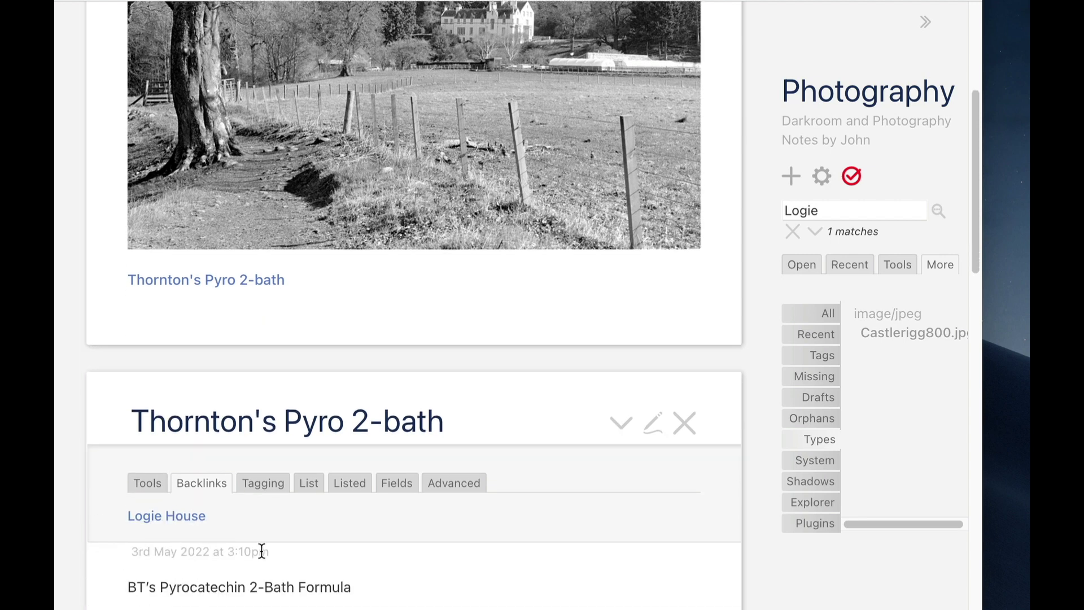
scroll(262, 550, down, 15)
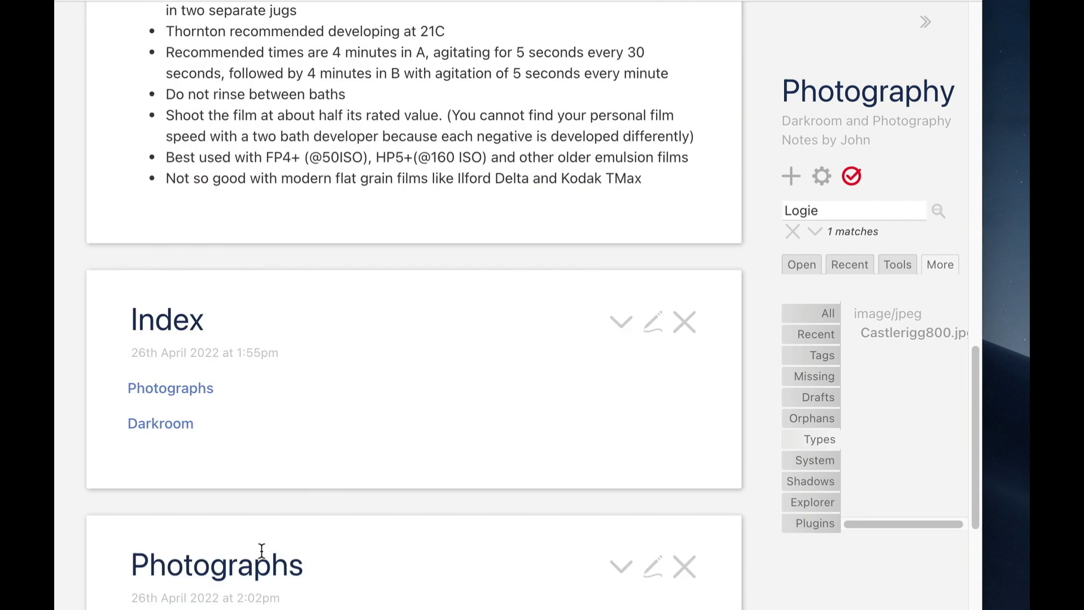
scroll(291, 458, down, 4)
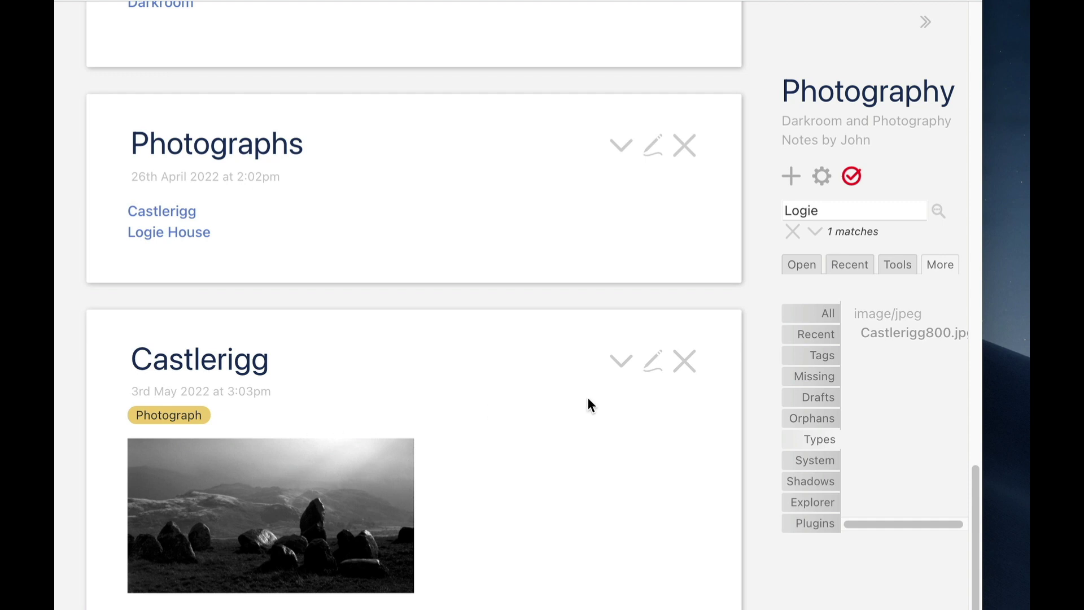
click(653, 361)
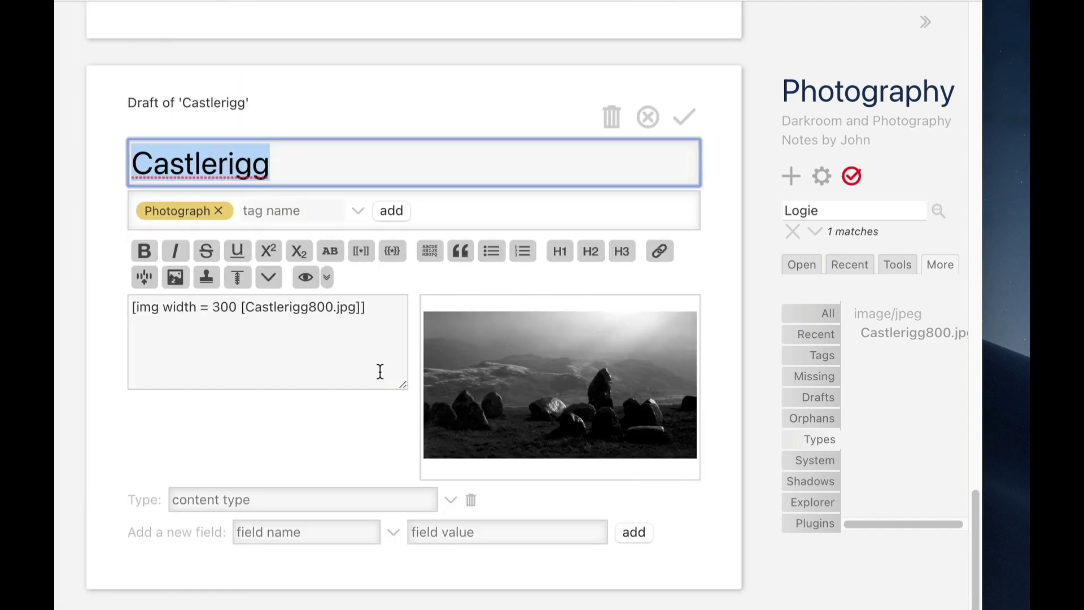
click(358, 359)
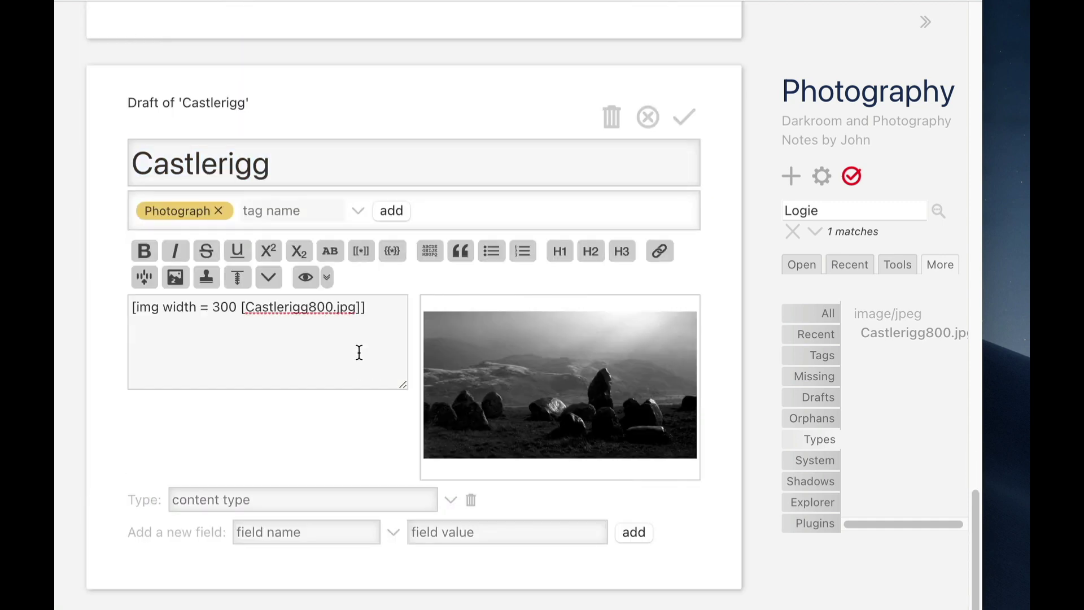
text([[)
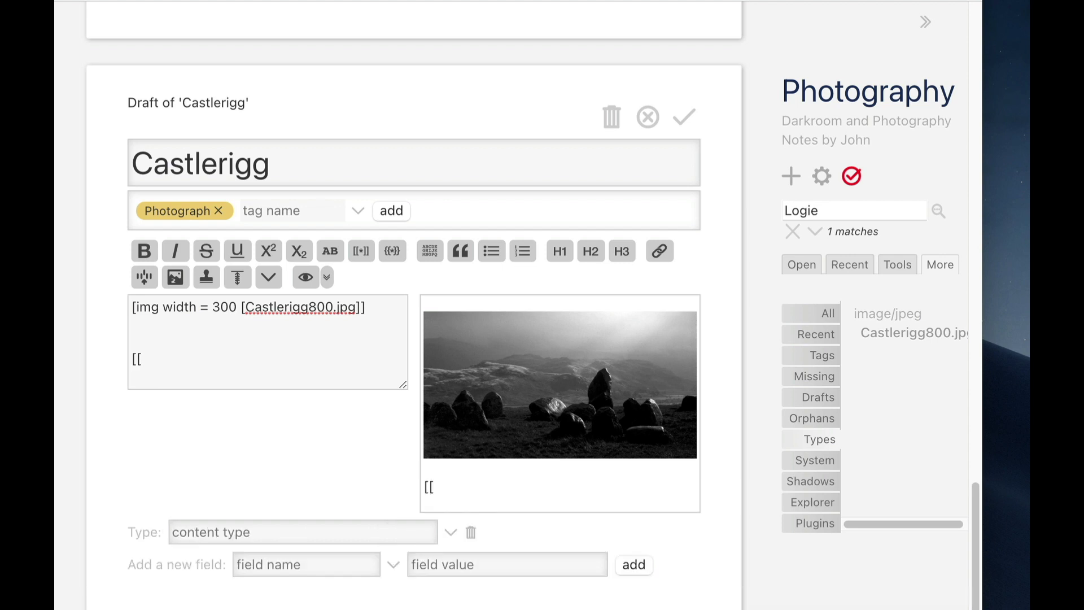
text(Thornton's Pyro 2-b)
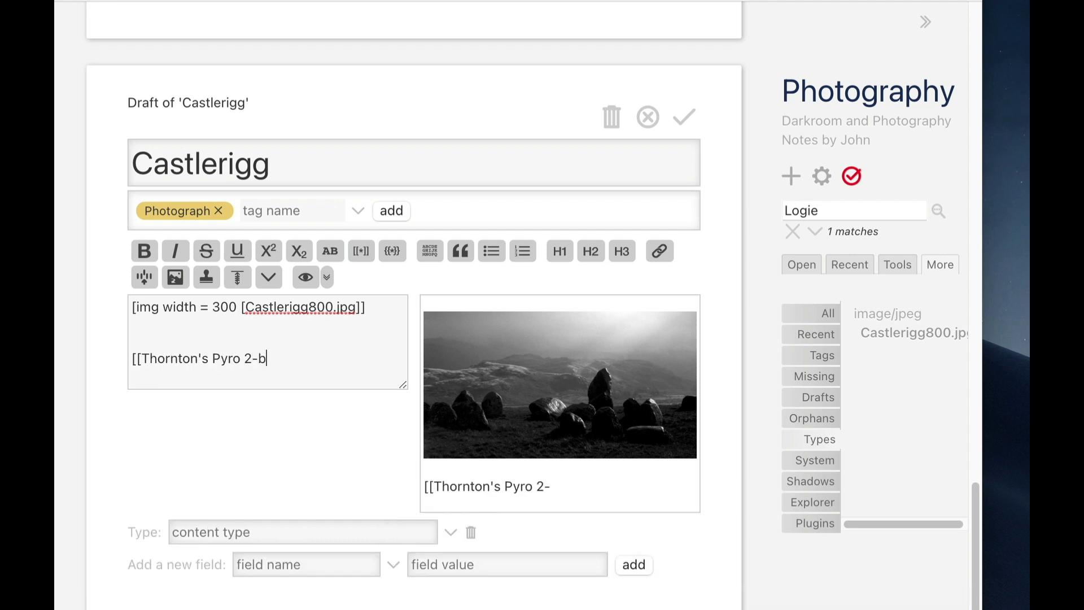
text(ath]])
click(684, 117)
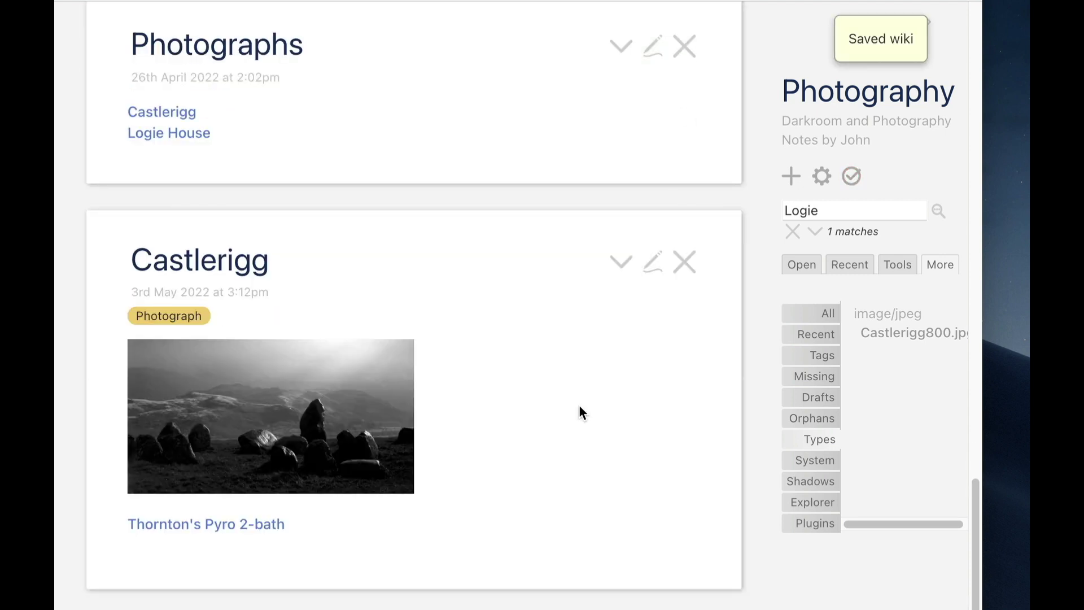
Follow the recipe link from Castlerigg, inspect the backlinks of Thornton's Pyro 2-bath, and follow the Castlerigg backlink.
click(259, 525)
scroll(400, 536, up, 10)
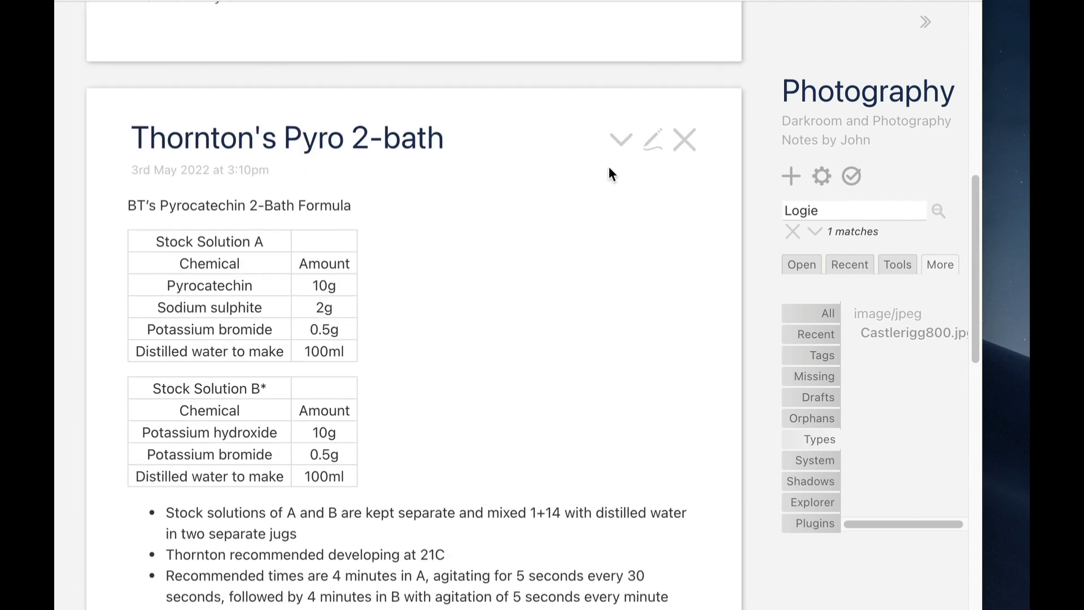
click(622, 140)
click(340, 179)
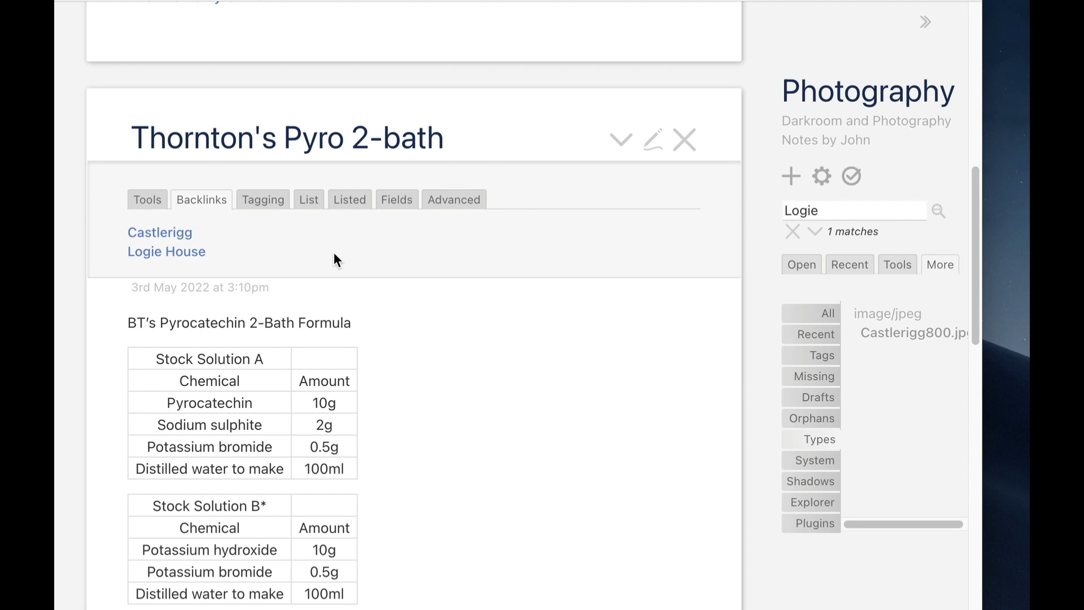
click(163, 233)
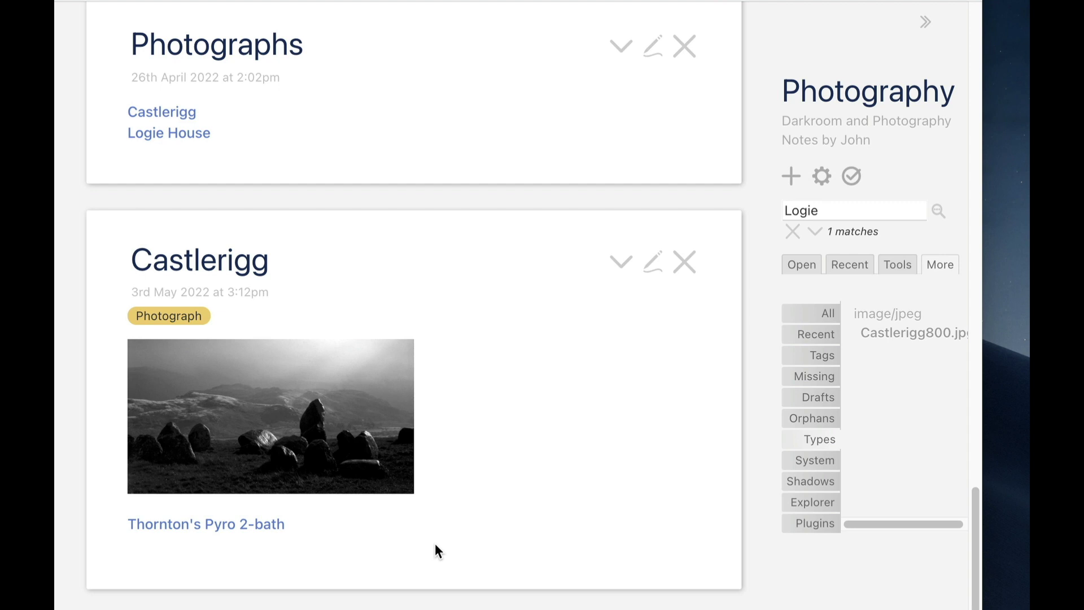
Enable the info tool in the tiddler toolbar from the info of Thornton's Pyro 2-bath and check the remaining extra actions.
scroll(435, 547, up, 10)
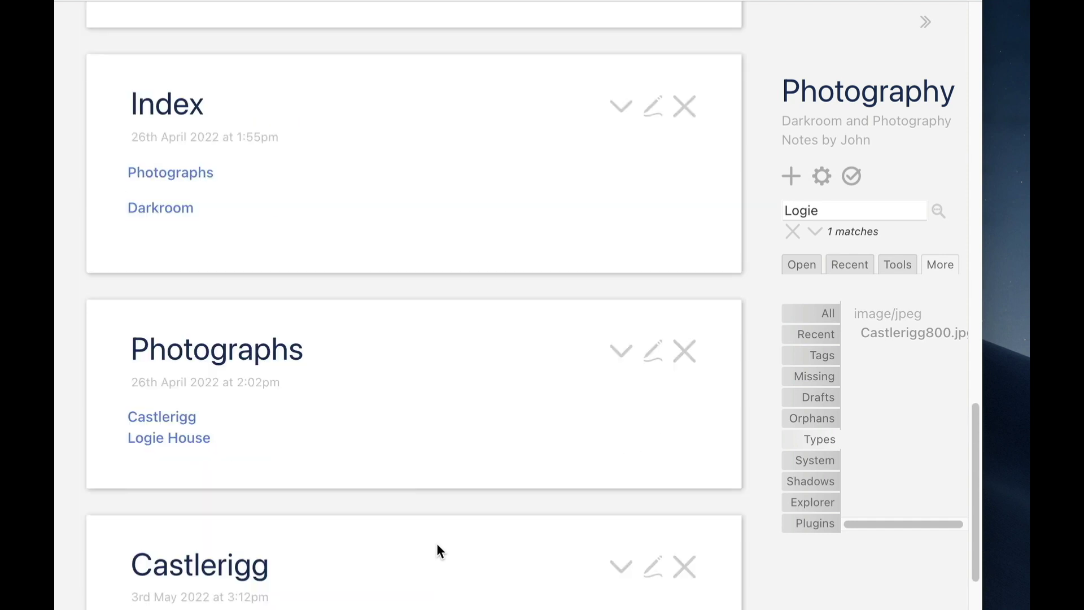
scroll(436, 543, up, 10)
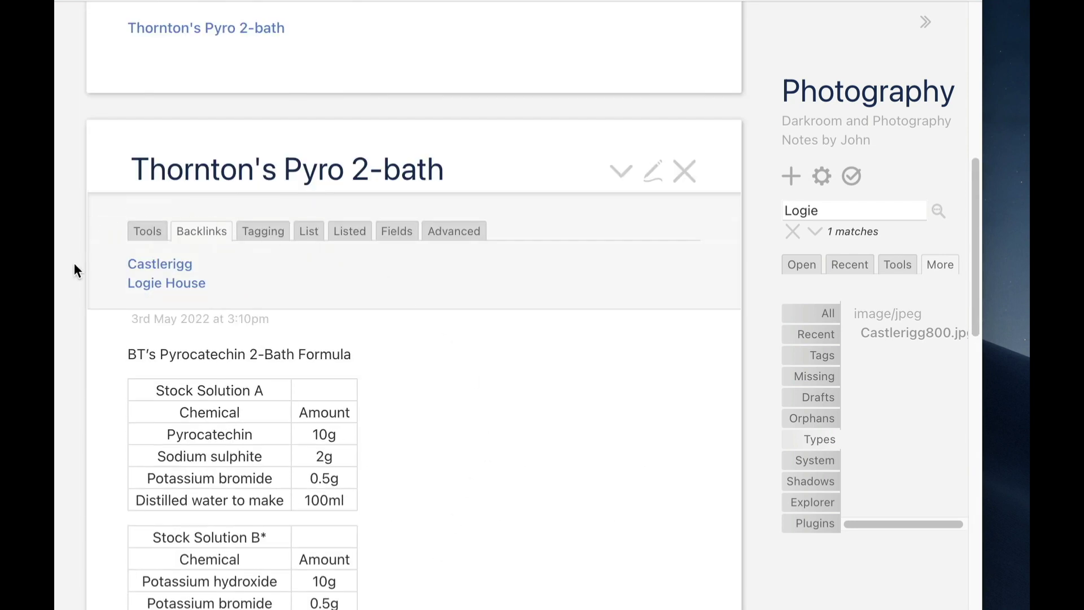
click(622, 170)
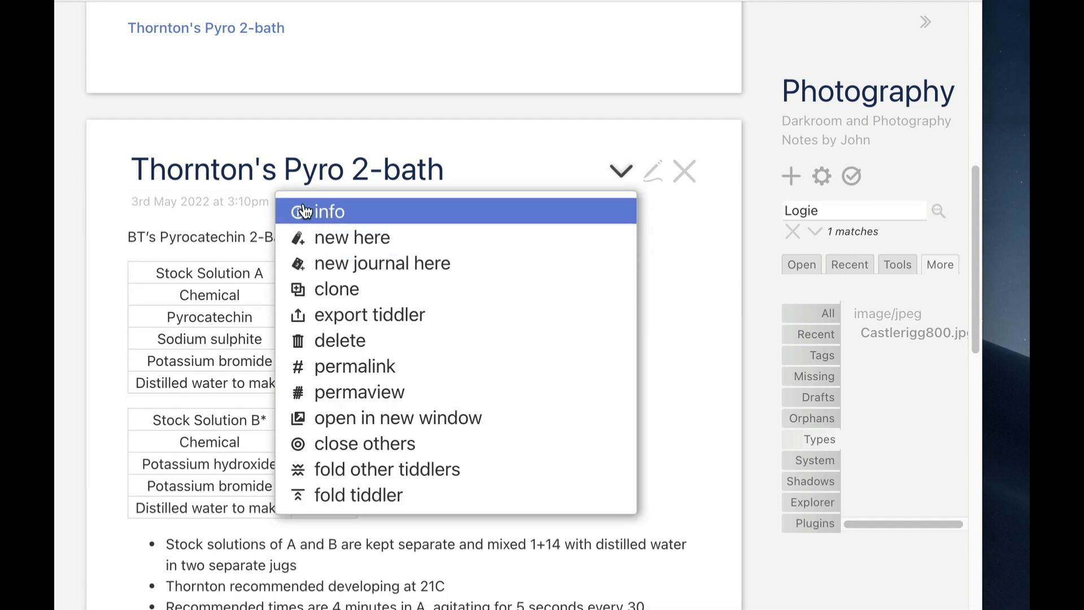
click(564, 161)
click(620, 171)
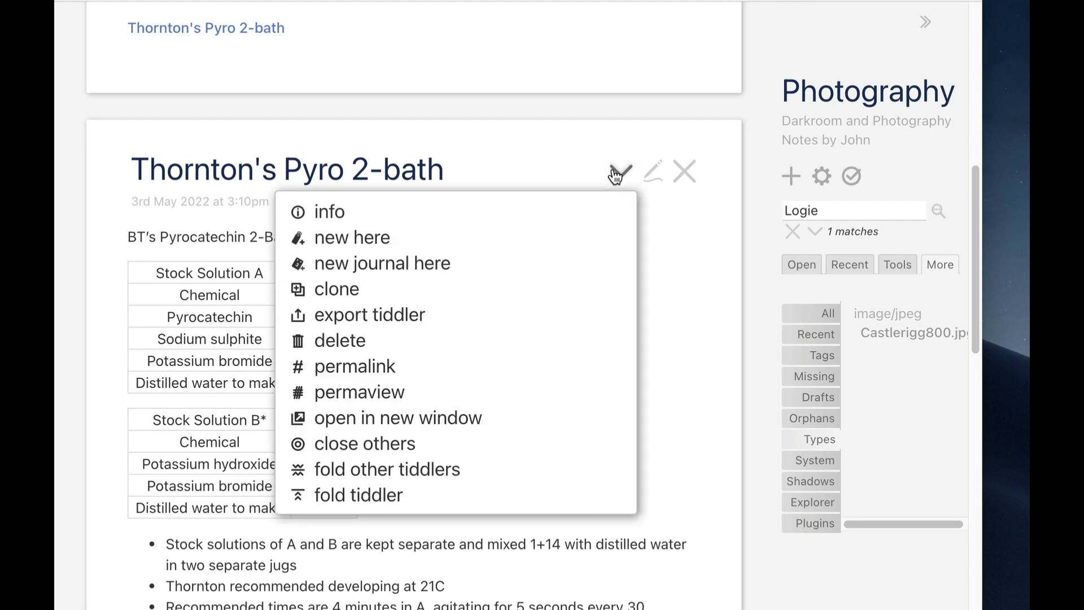
click(482, 208)
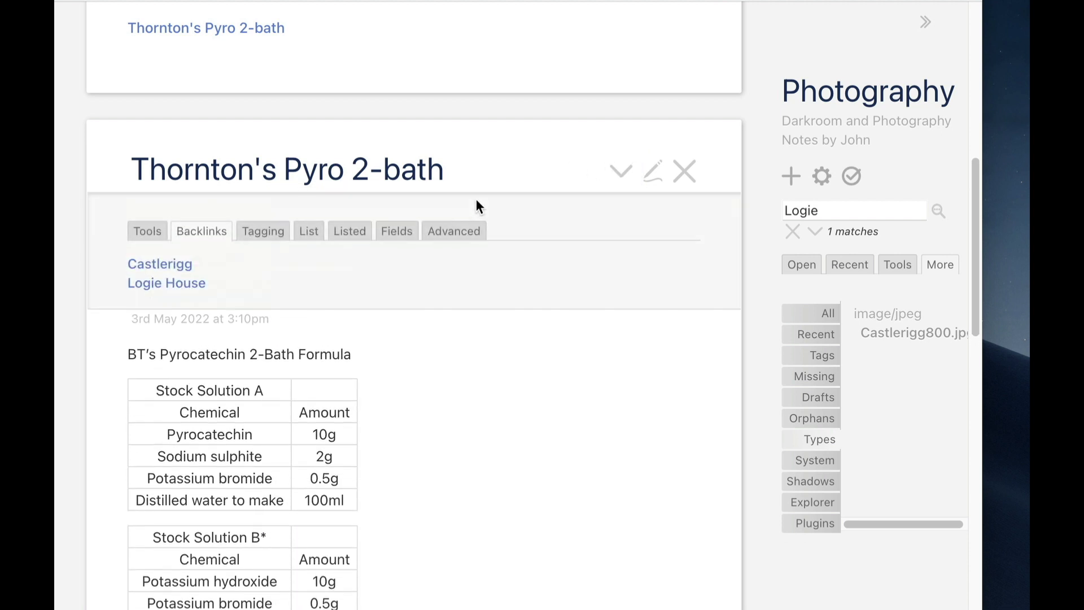
click(150, 231)
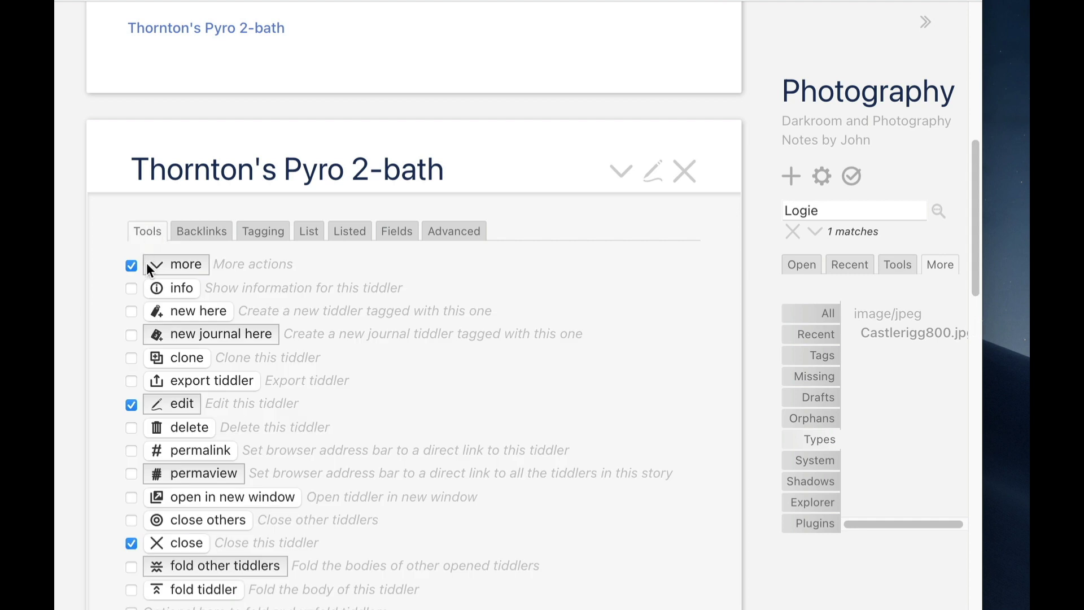
click(130, 288)
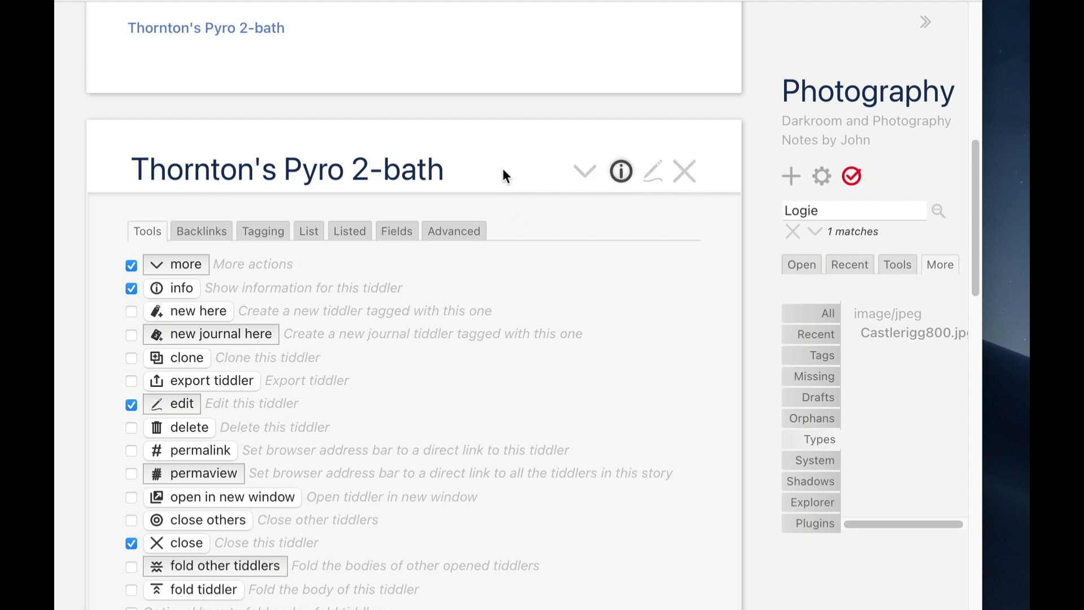
click(571, 172)
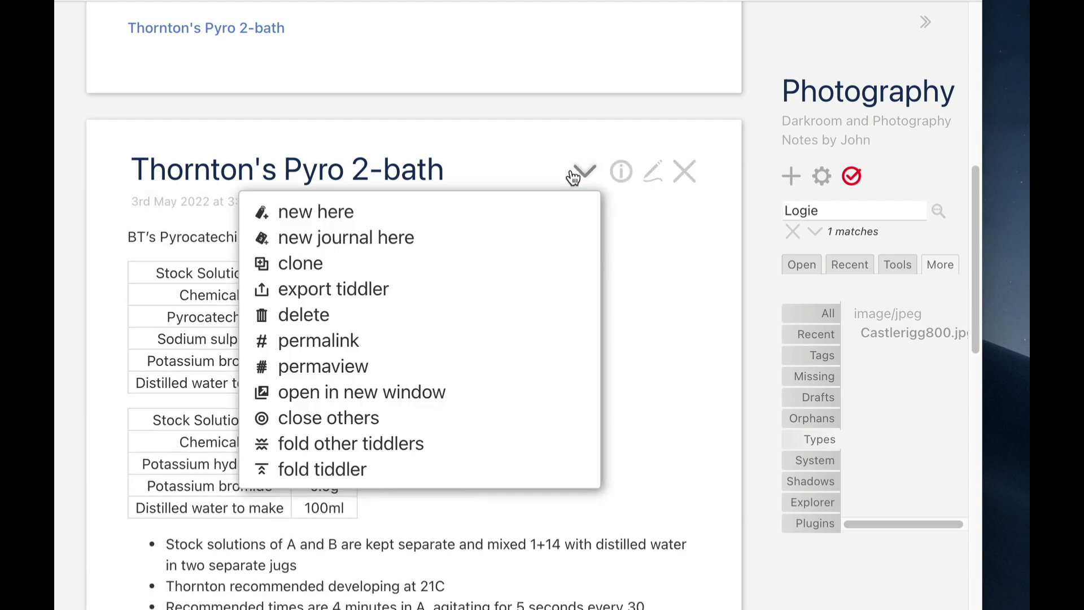
click(541, 164)
Inspect the backlinks in the Logie House tiddler's info, then close the info.
scroll(540, 170, up, 10)
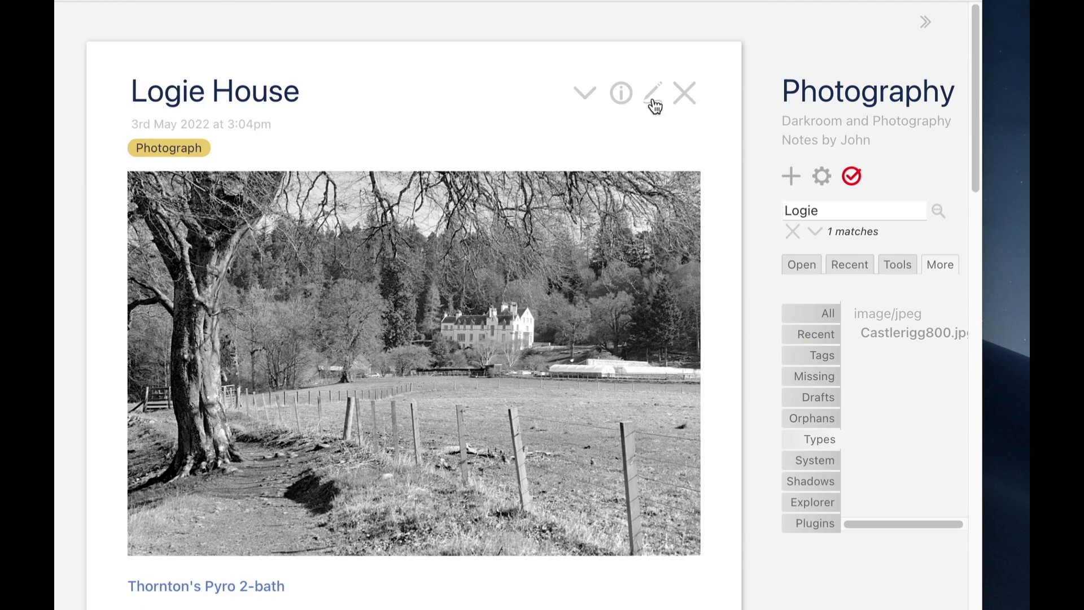
click(619, 96)
click(200, 156)
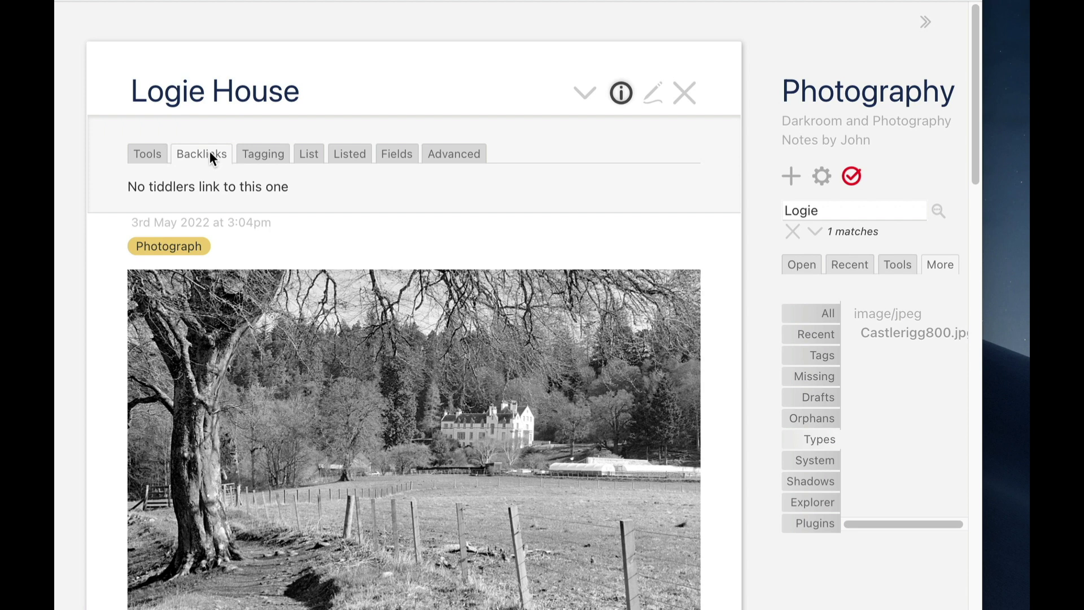
click(621, 93)
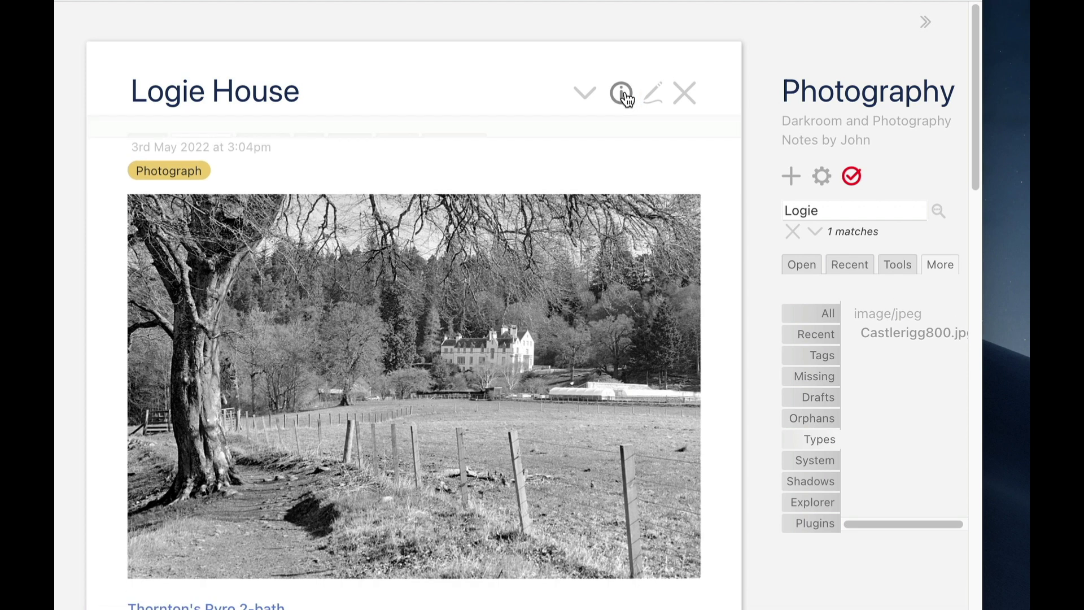
scroll(587, 218, down, 2)
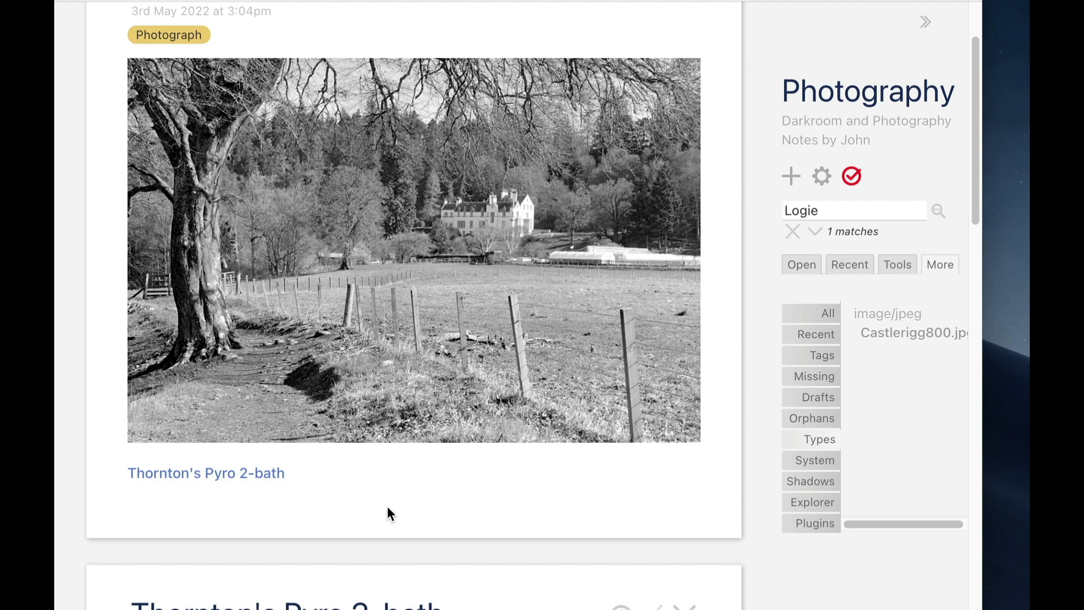
scroll(363, 518, up, 2)
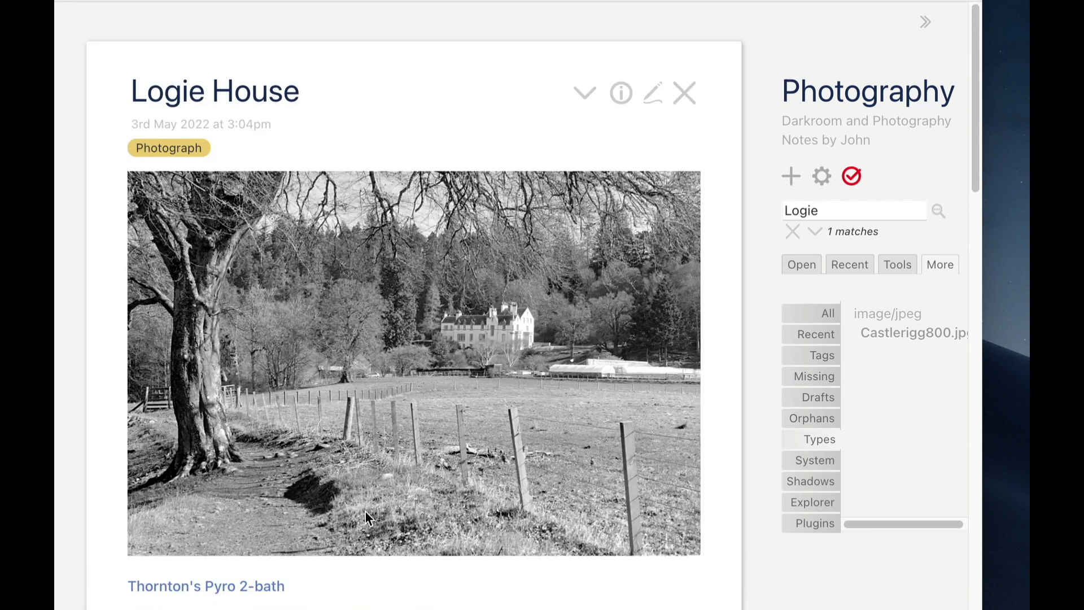
scroll(366, 518, down, 3)
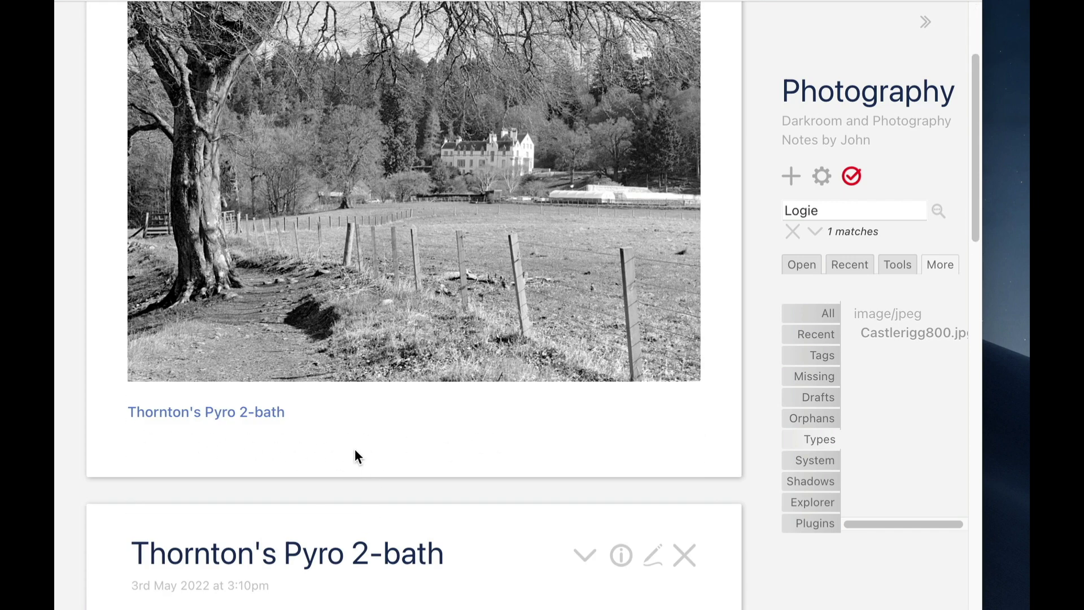
scroll(356, 451, up, 2)
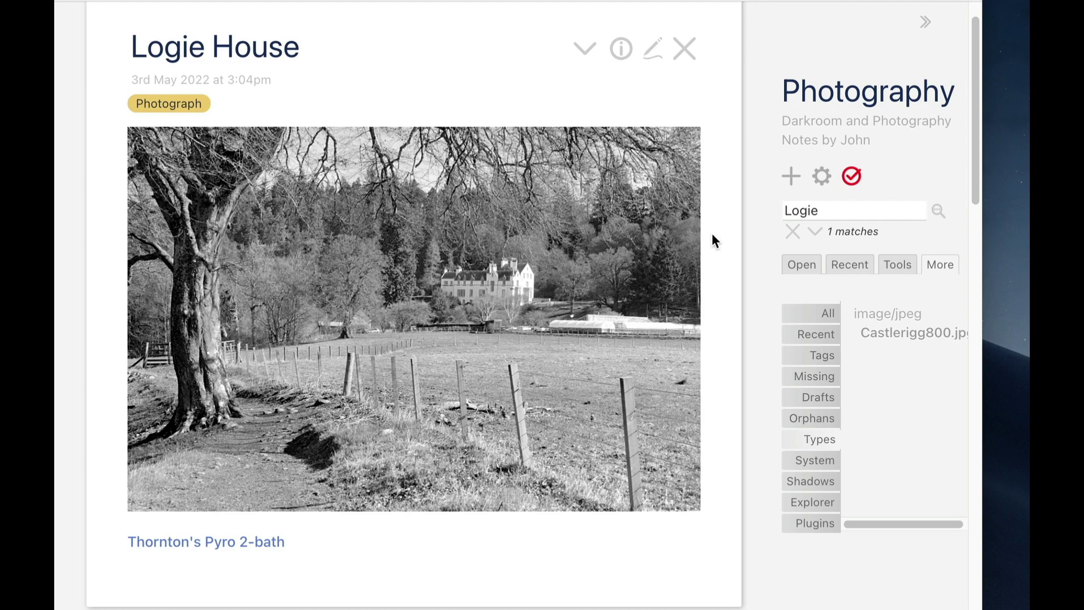
Create a new tiddler titled Backlinks and tag it with $:/tags/ViewTemplate.
click(791, 180)
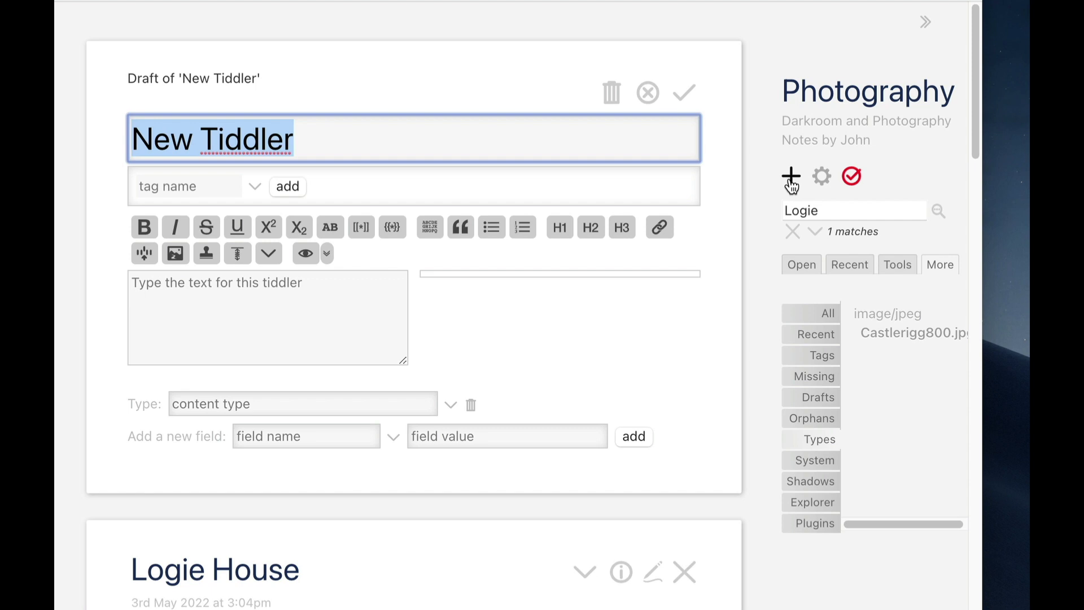
text(Backl)
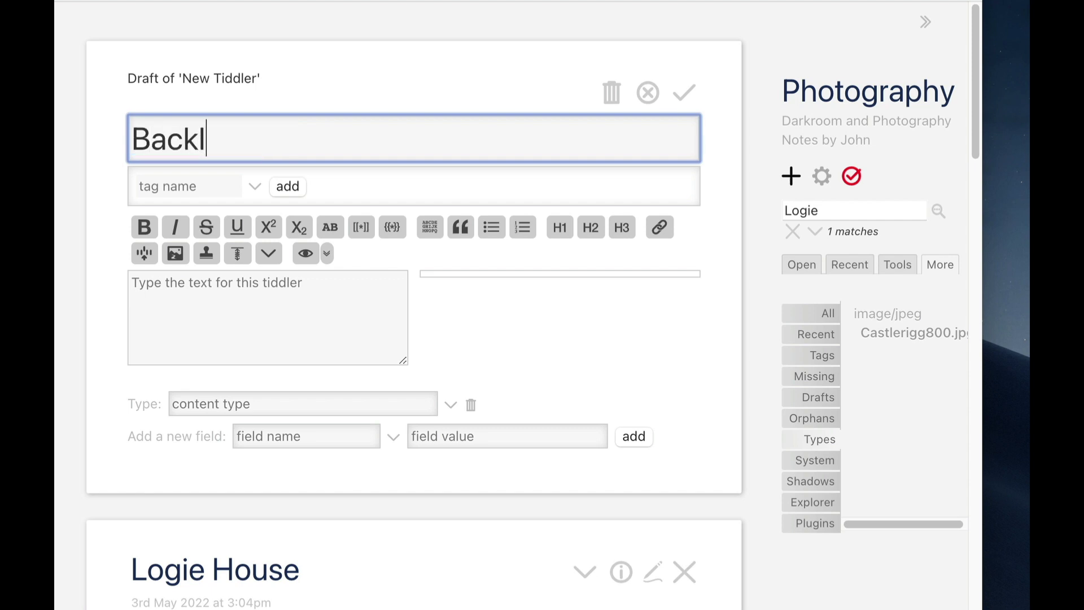
text(inks)
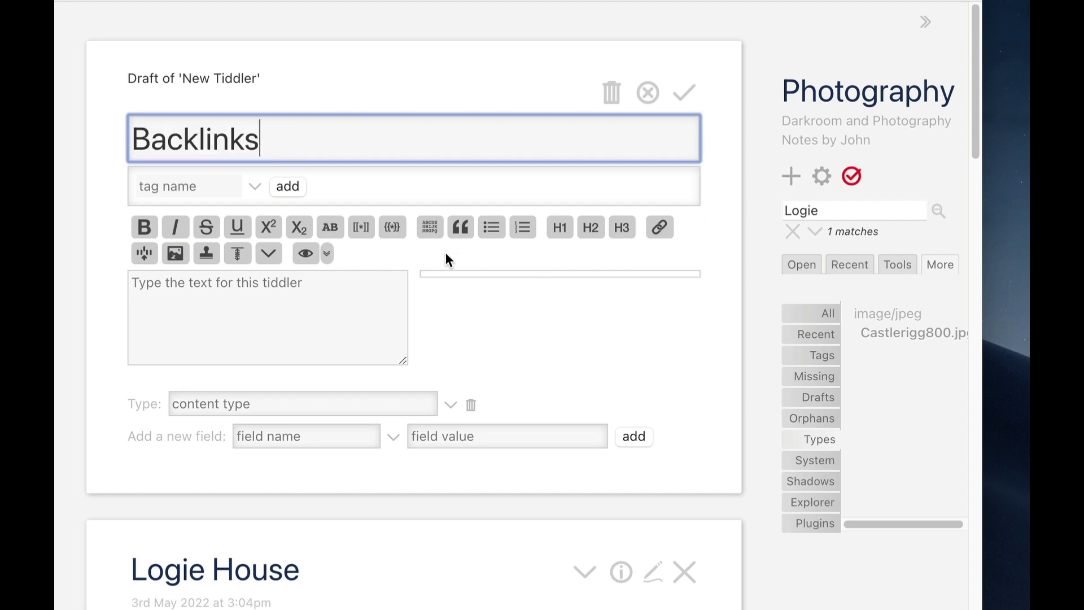
click(219, 183)
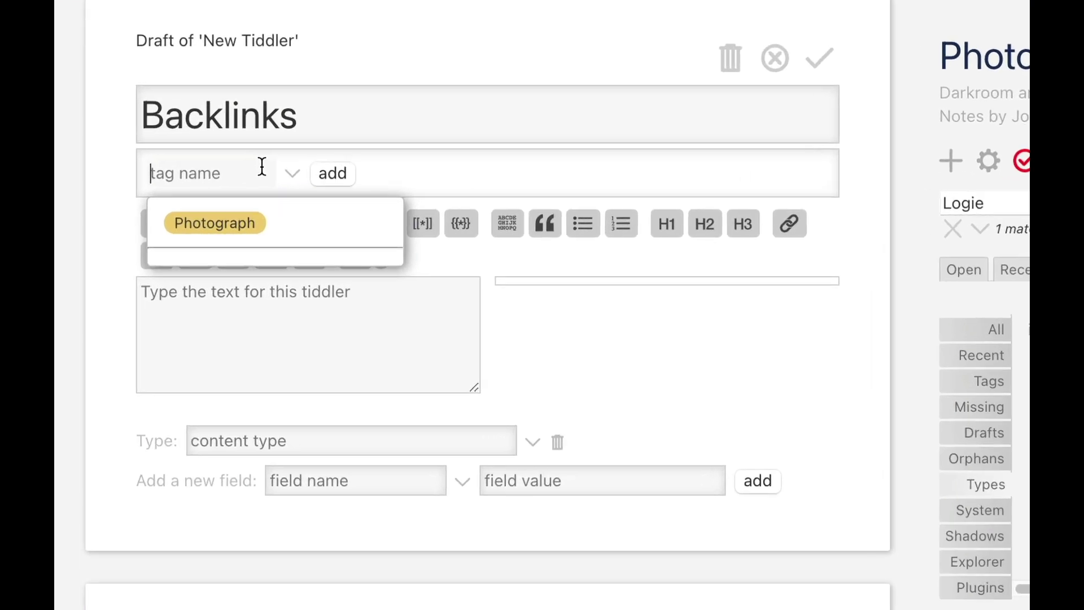
text($)
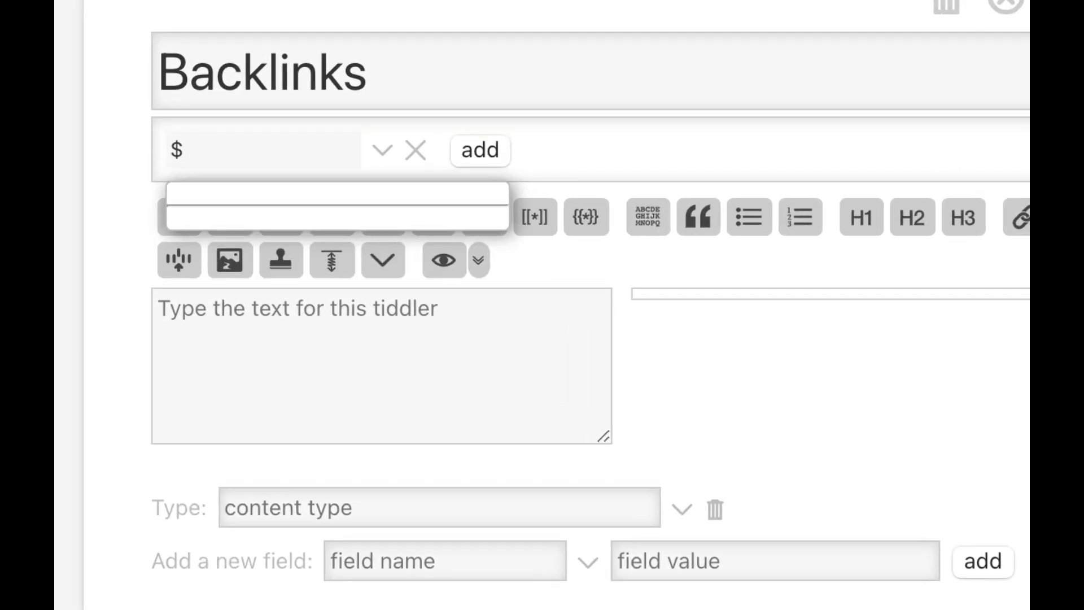
text(:/tags/V)
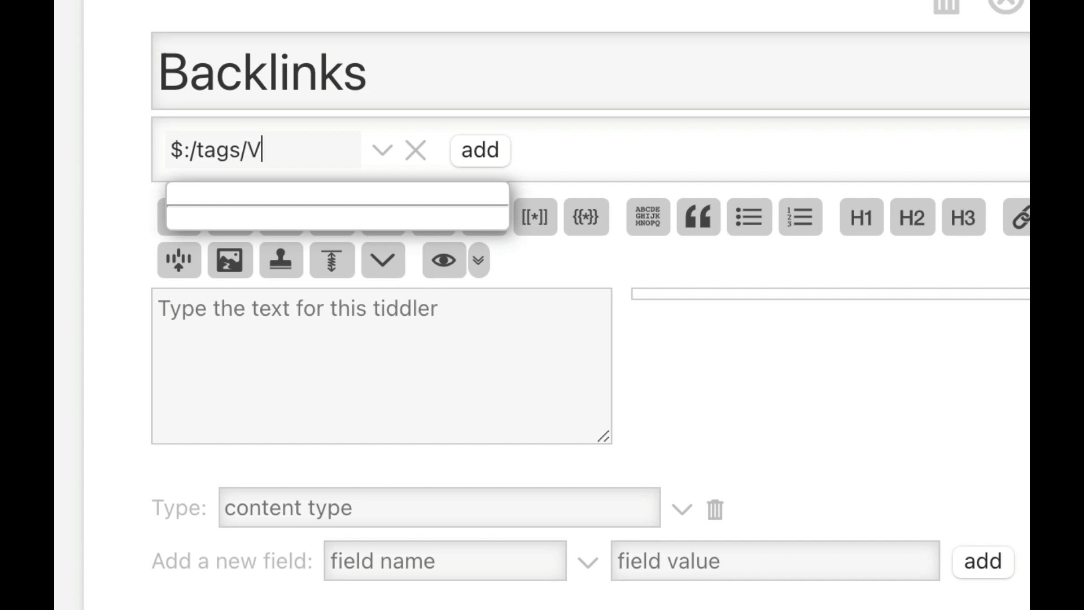
text(iewTem)
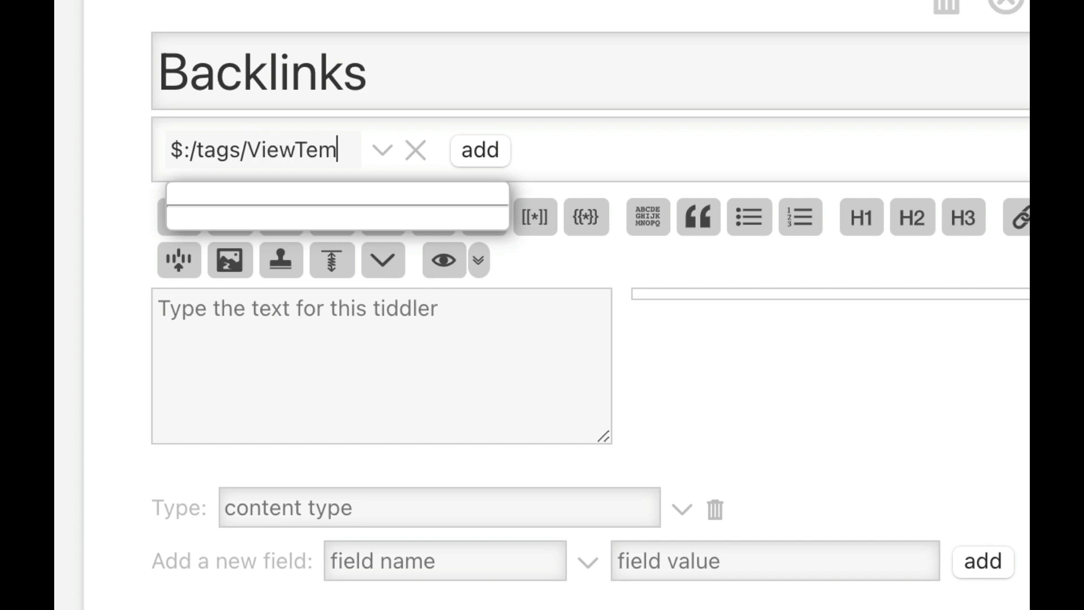
text(plate)
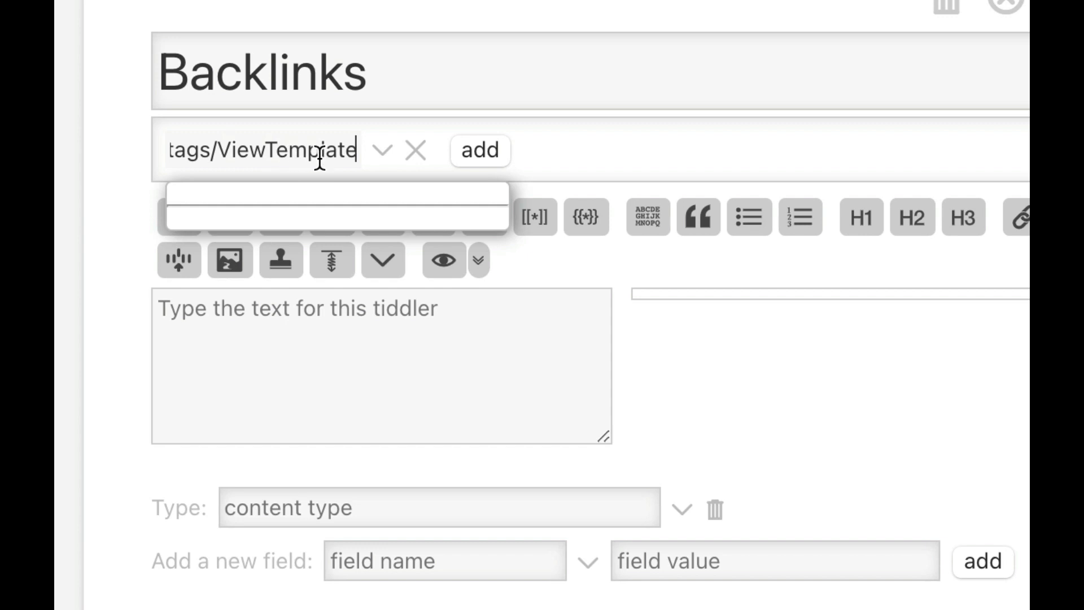
key(Return)
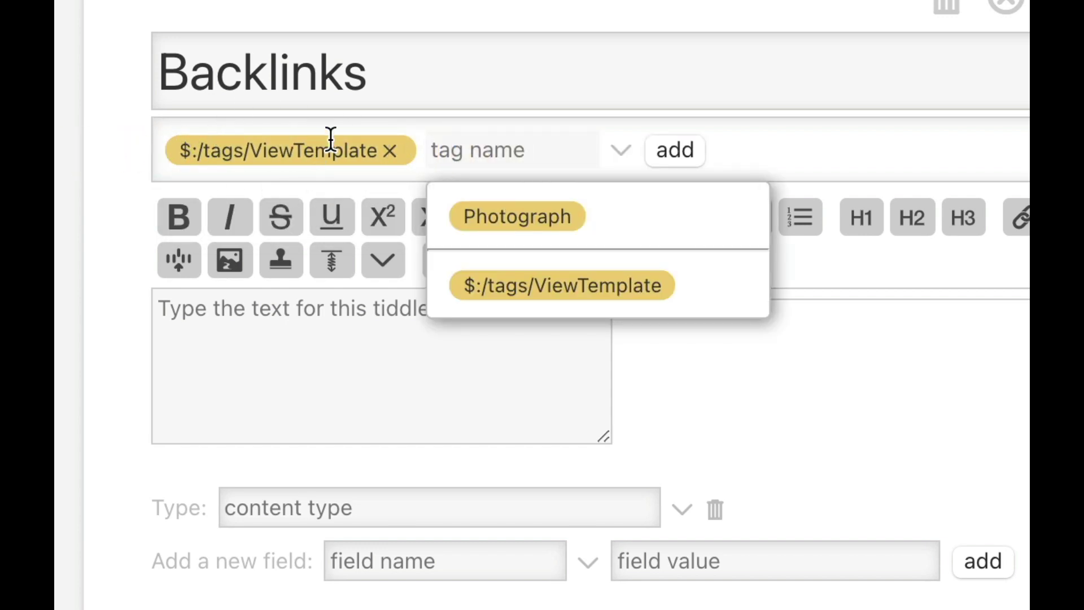
With the preview off, enter <hr> and a $list of comma-followed title links, filter [all[current]backlinks[]sort[title]], emptyMessage <<lingo TiddlerInfo/References/Empty>>, in Backlinks; save and close it.
click(346, 376)
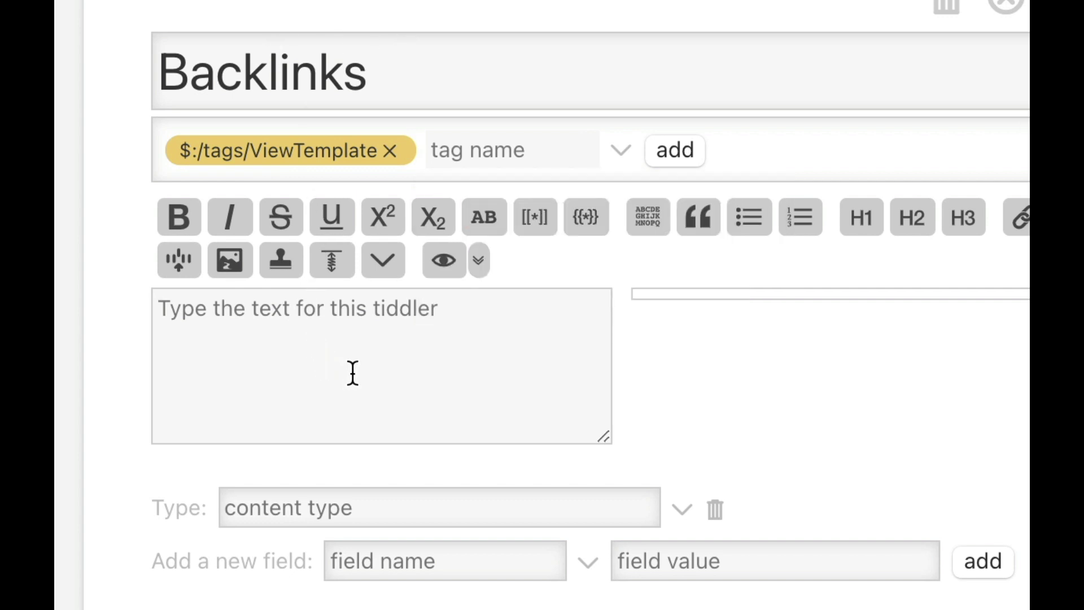
click(440, 278)
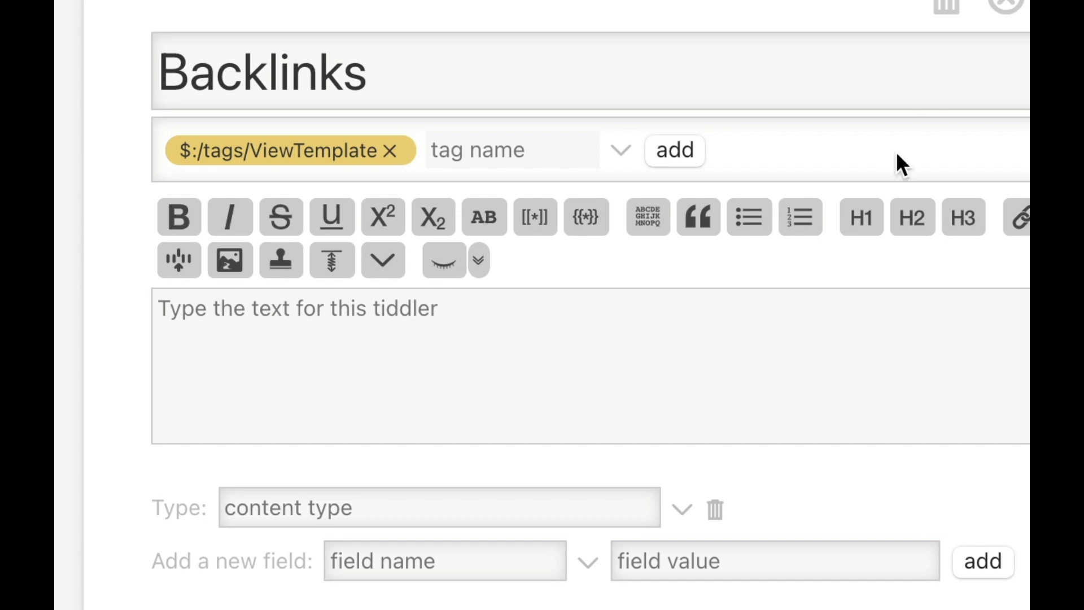
text(<hr> <$list filter="[all[current]backlinks[]sort[title]]" emptyMessage=<<lingo TiddlerInfo/References/Empty>> >     <$link to={{!!title}}><$view field="title"/>,     </$link> </$list>)
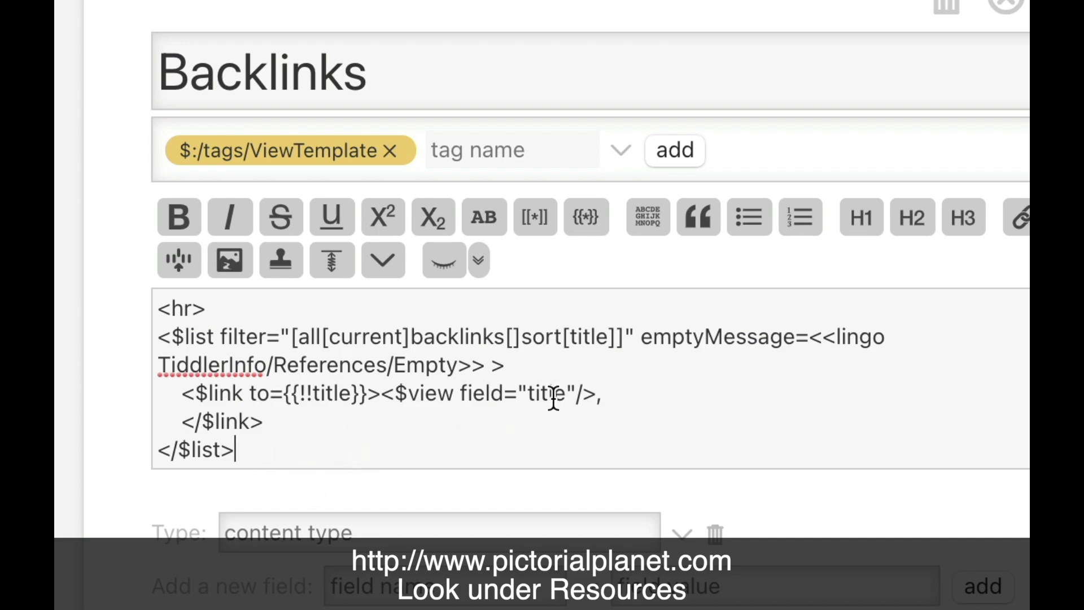
click(1063, 4)
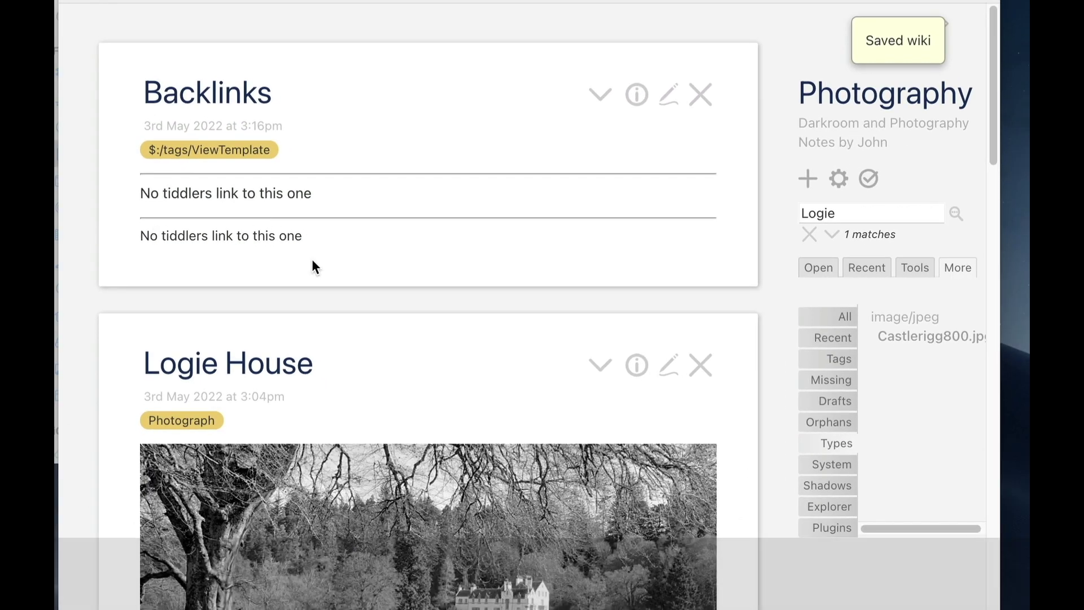
click(700, 95)
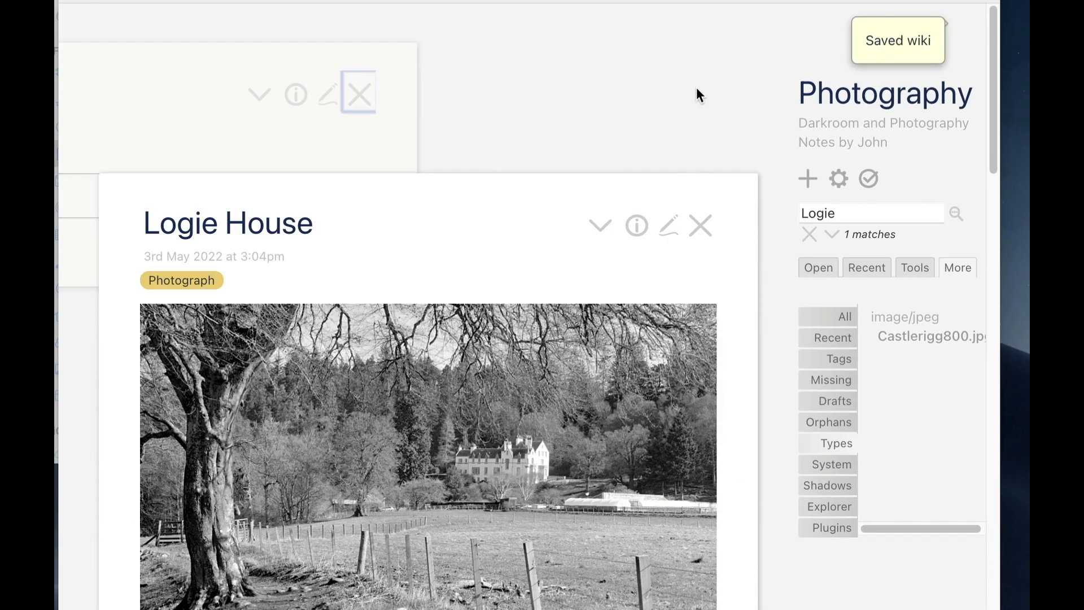
Check the backlinks line below Logie House, follow its link to Thornton's Pyro 2-bath, and examine the backlinks line there.
scroll(666, 187, down, 2)
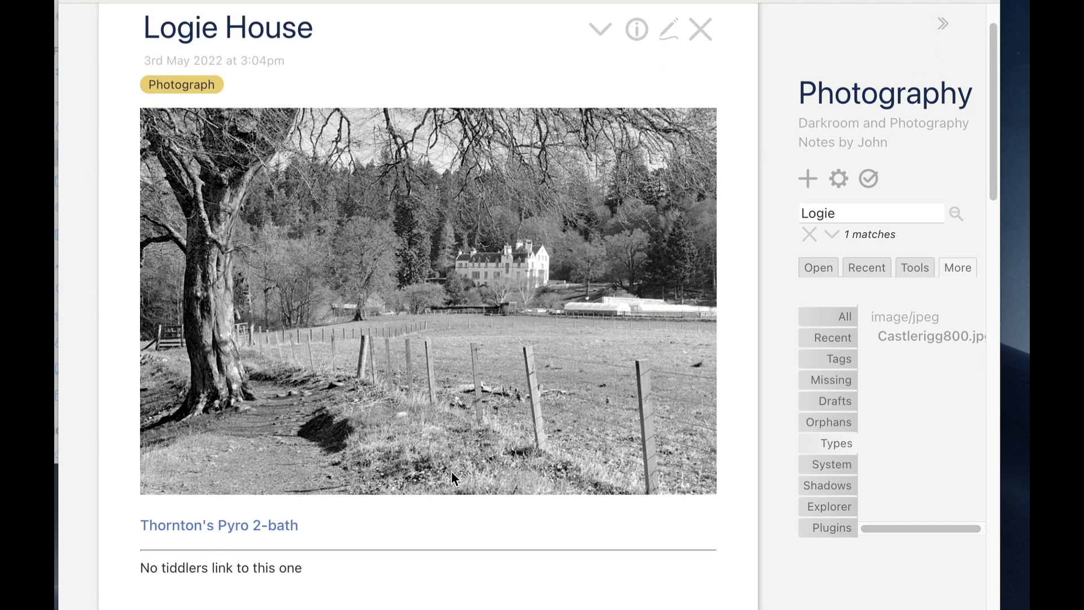
drag(139, 567, 295, 567)
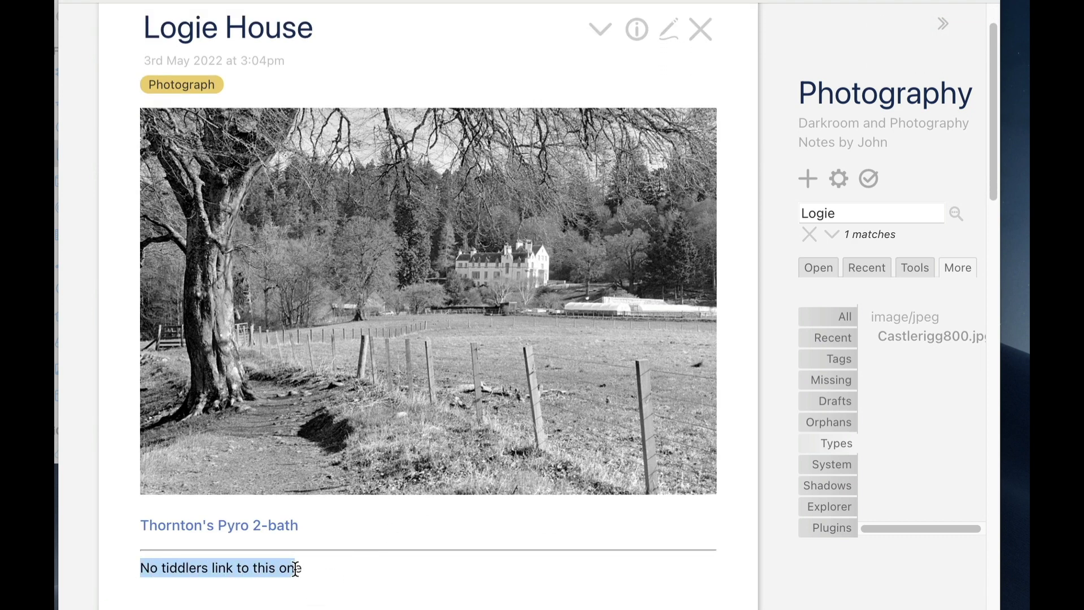
click(325, 582)
click(261, 528)
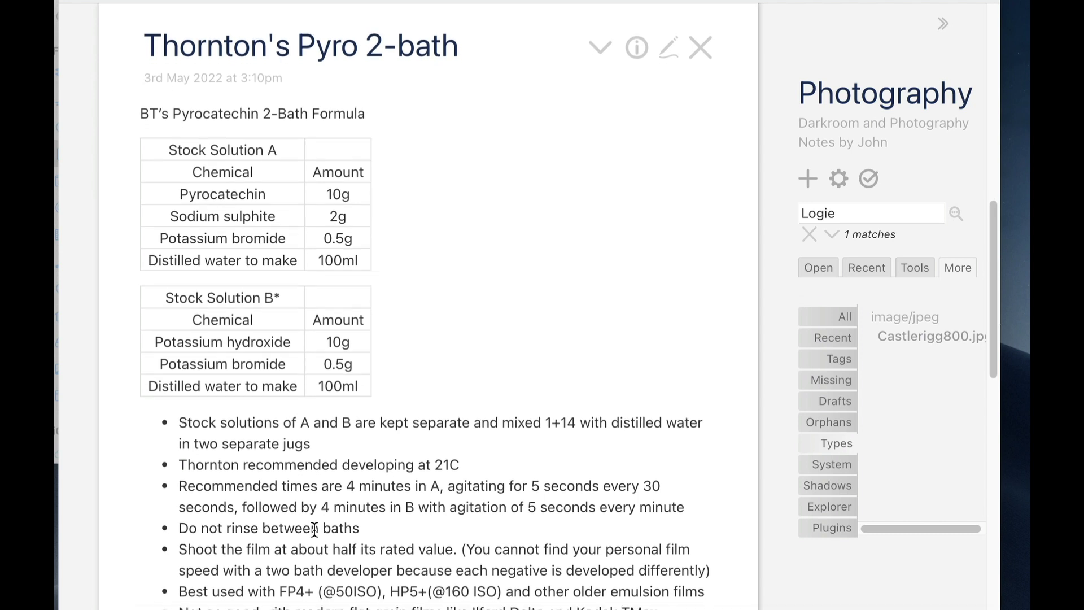
scroll(314, 529, down, 4)
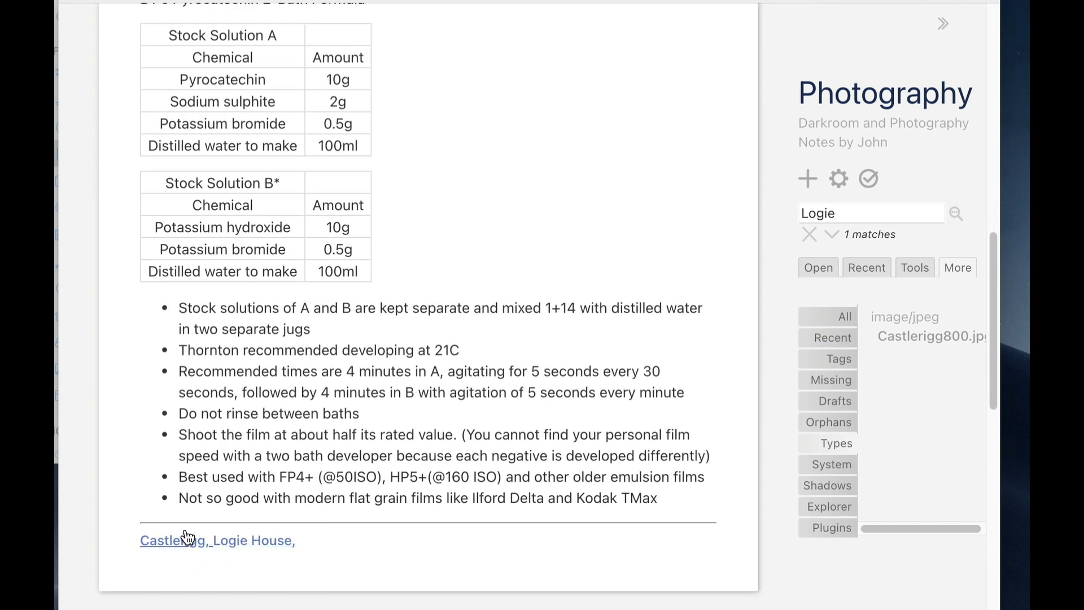
scroll(393, 566, down, 2)
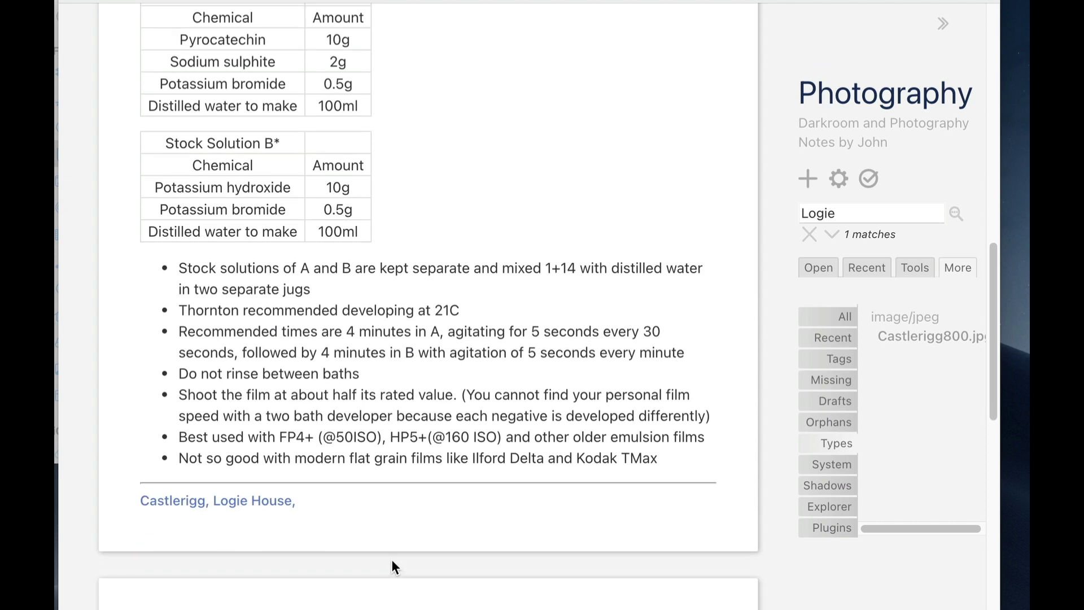
scroll(392, 562, up, 1)
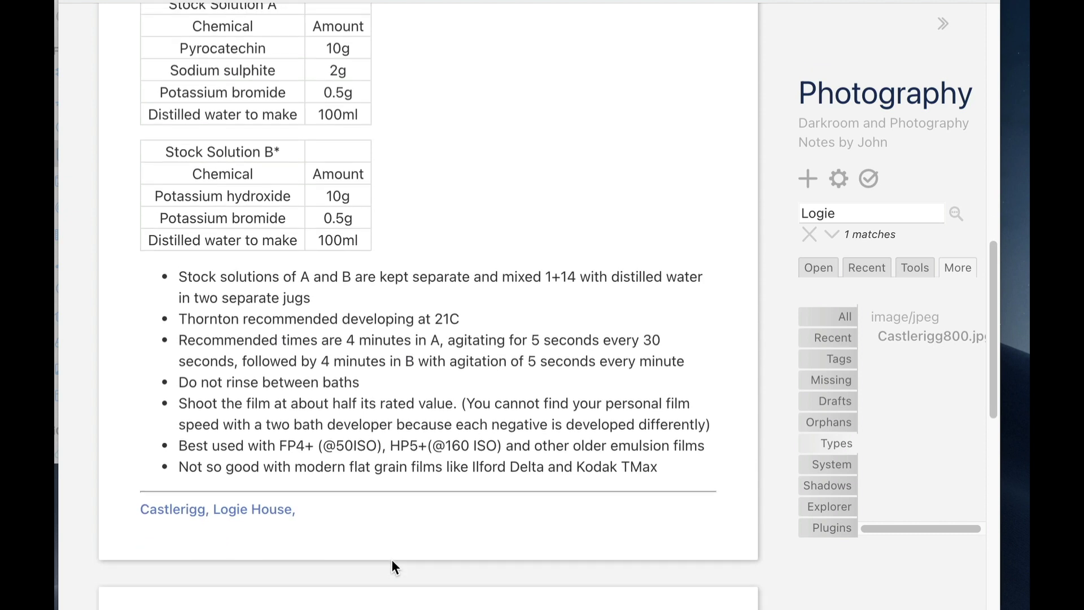
Go to Castlerigg from the recipe's backlinks, add the link [[Logie House]] on a new line below the recipe link, and save the tiddler.
click(185, 511)
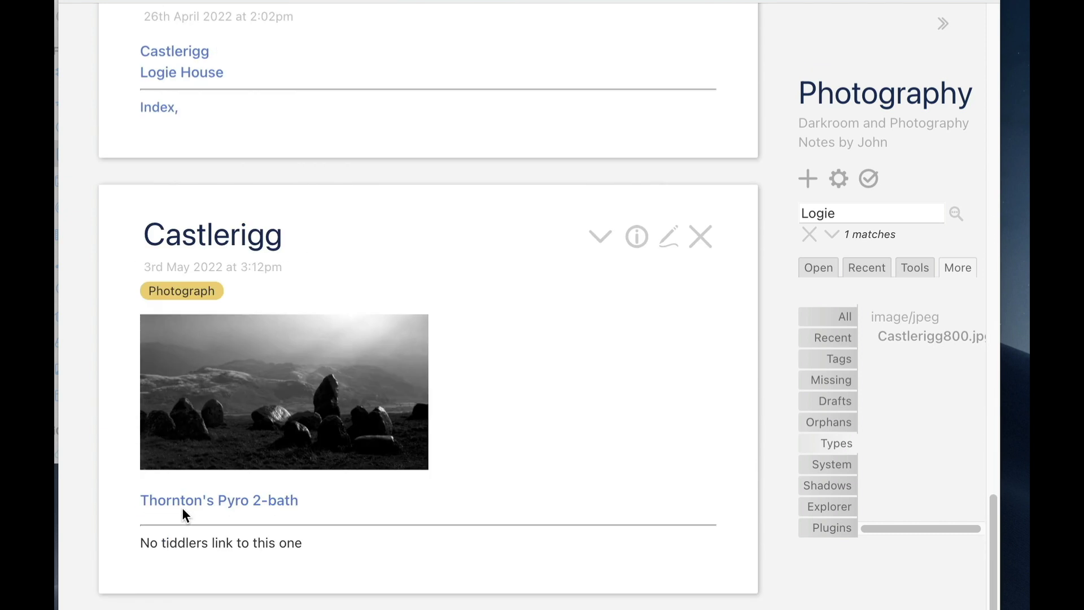
click(670, 236)
click(394, 441)
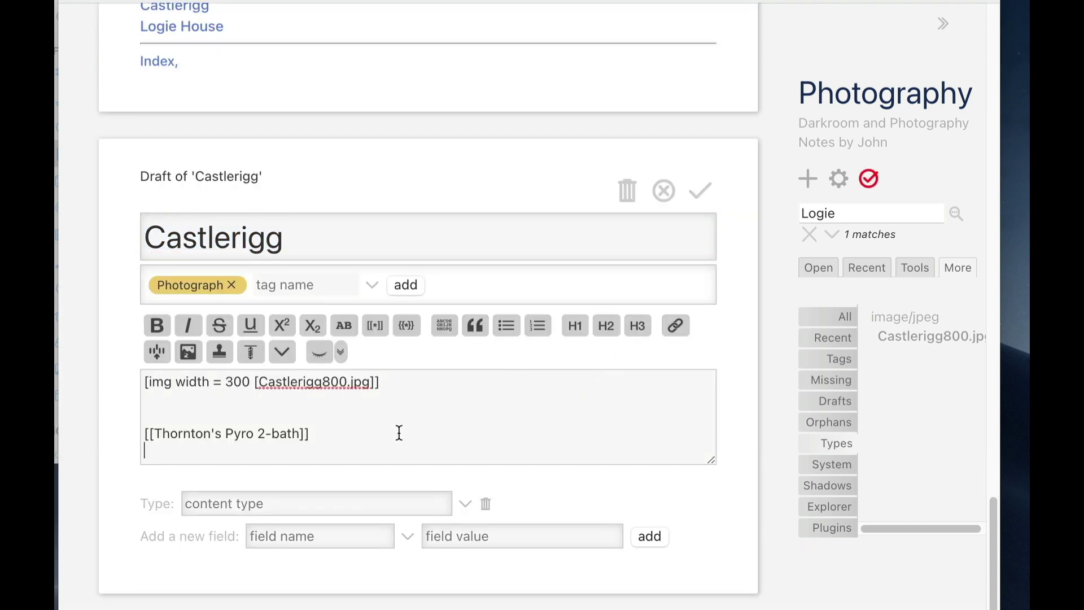
key(Return)
text([[)
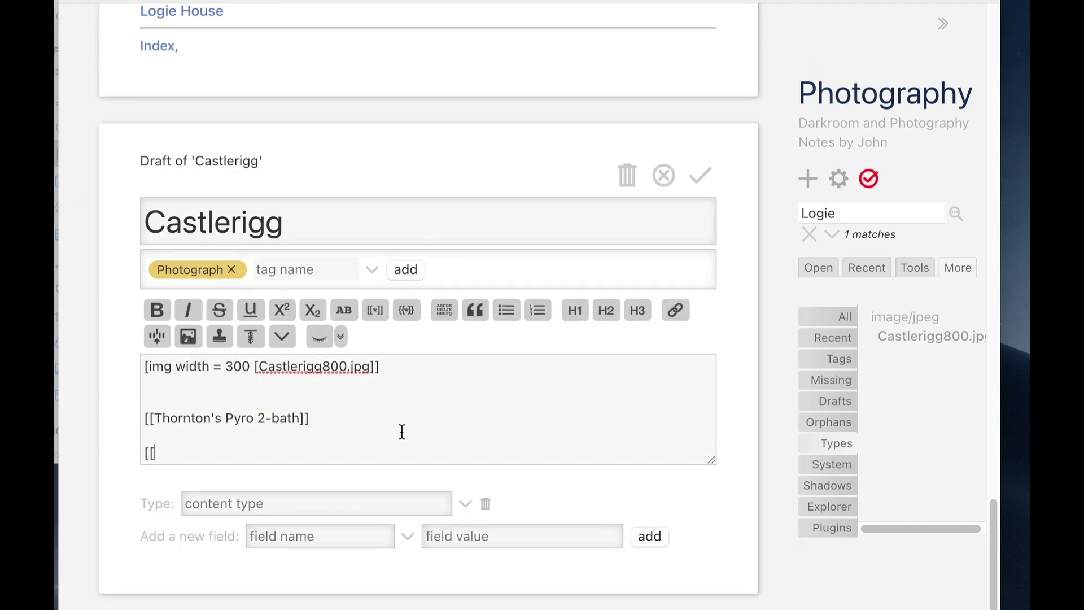
text(Logie House]])
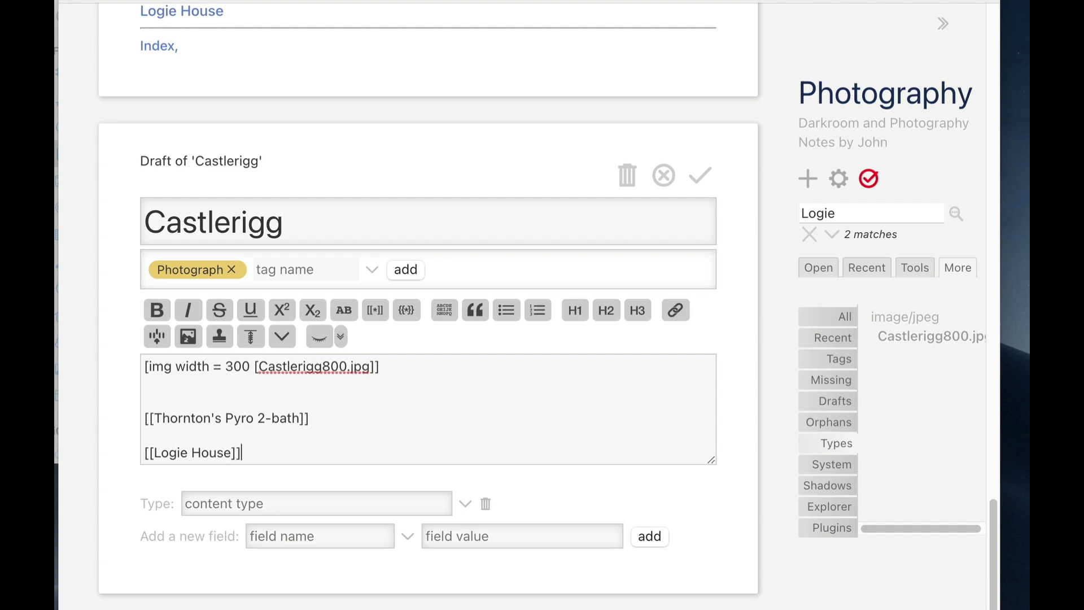
click(700, 175)
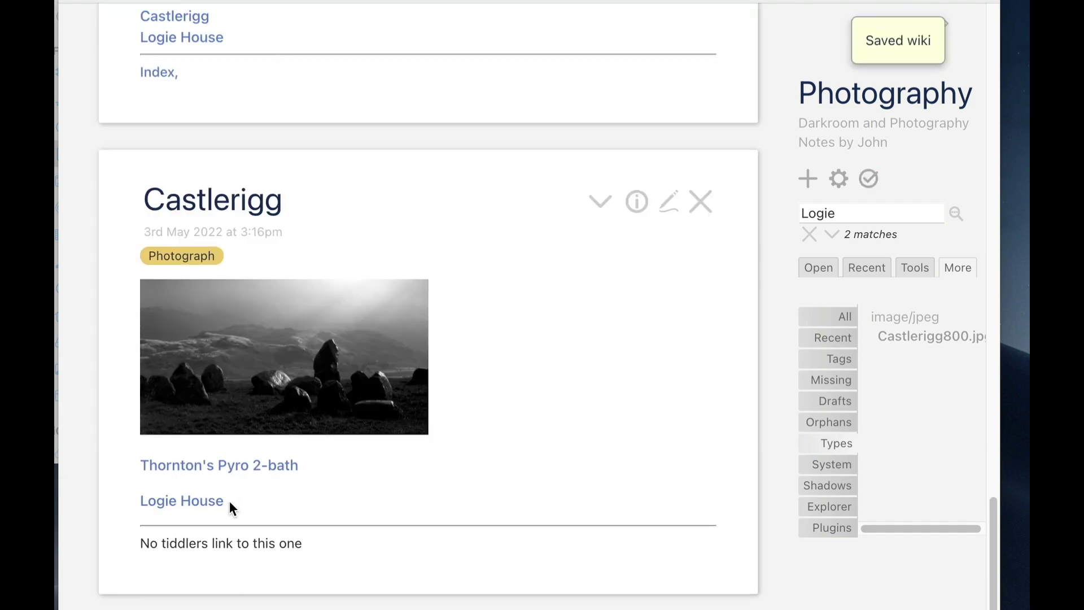
Follow the Logie House link from Castlerigg and examine the backlinks listed below Logie House and Thornton's Pyro 2-bath.
click(225, 500)
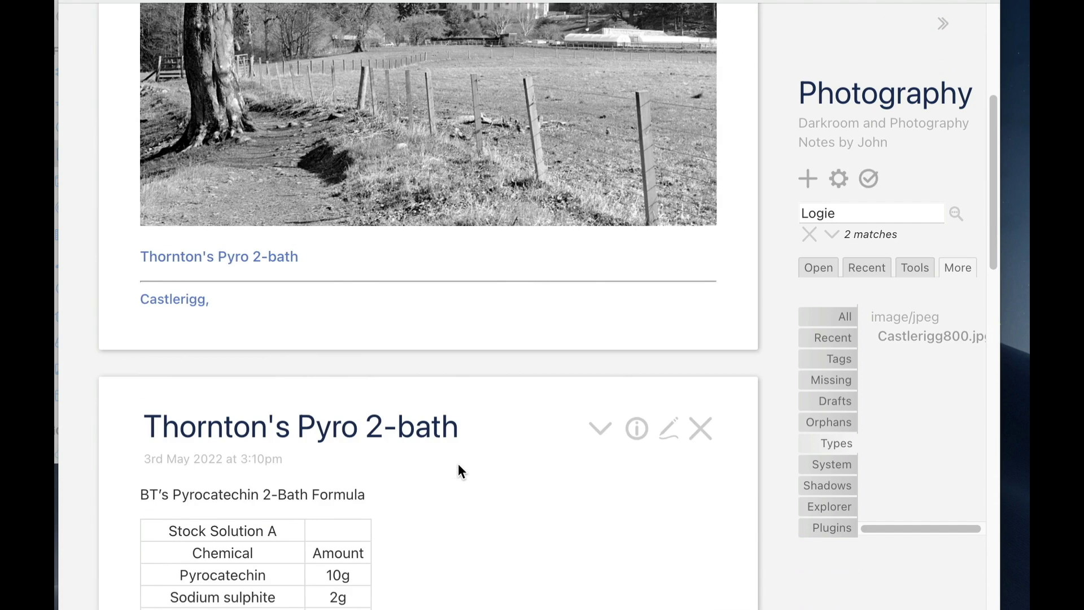
scroll(454, 465, down, 2)
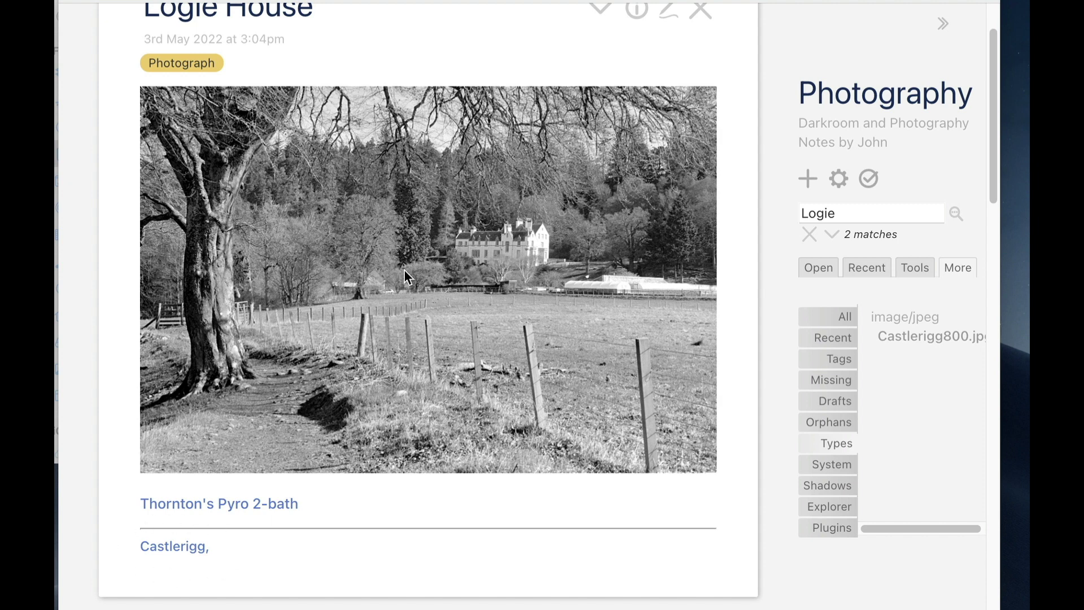
scroll(411, 341, up, 3)
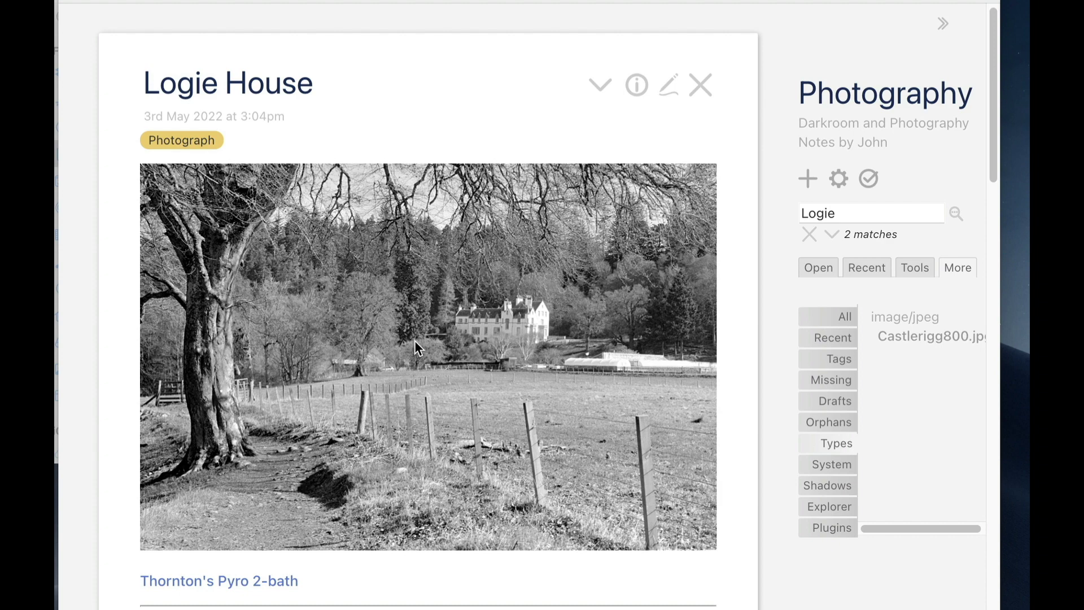
scroll(423, 347, down, 10)
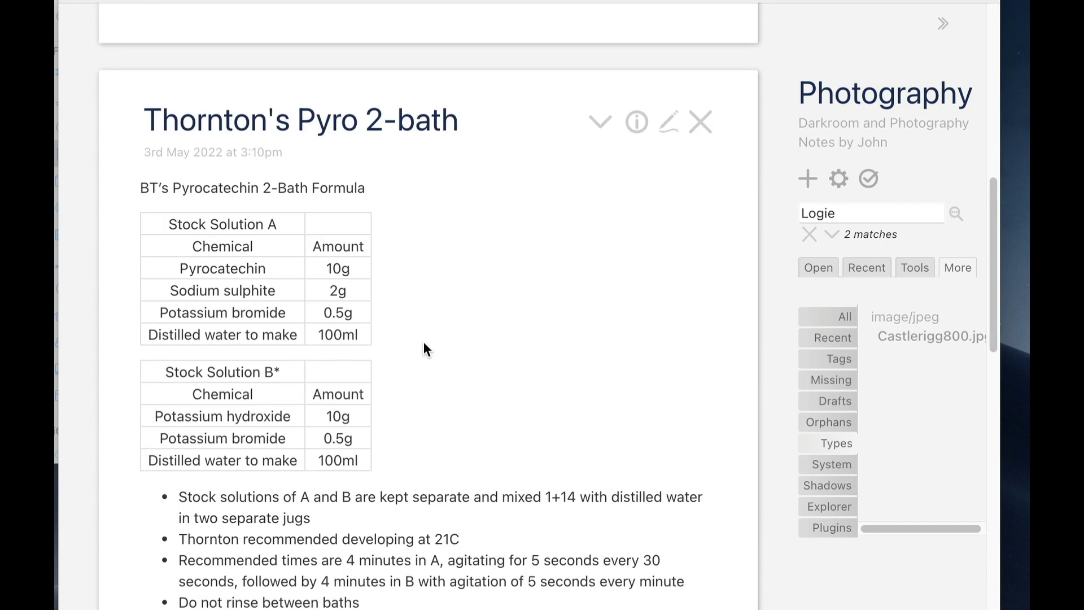
scroll(423, 344, down, 6)
scroll(424, 344, up, 2)
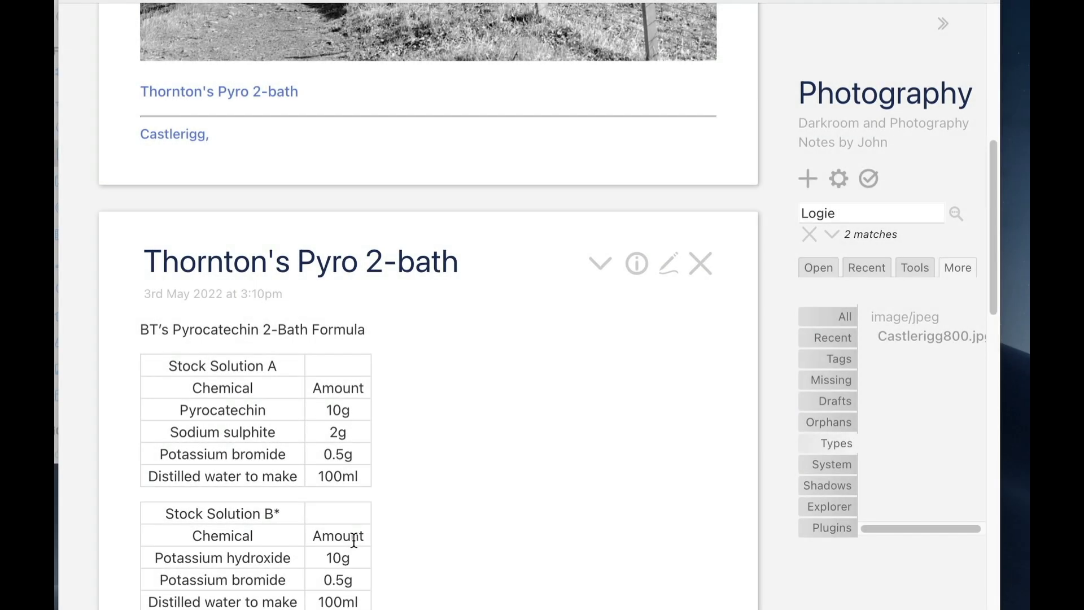
scroll(354, 541, down, 1)
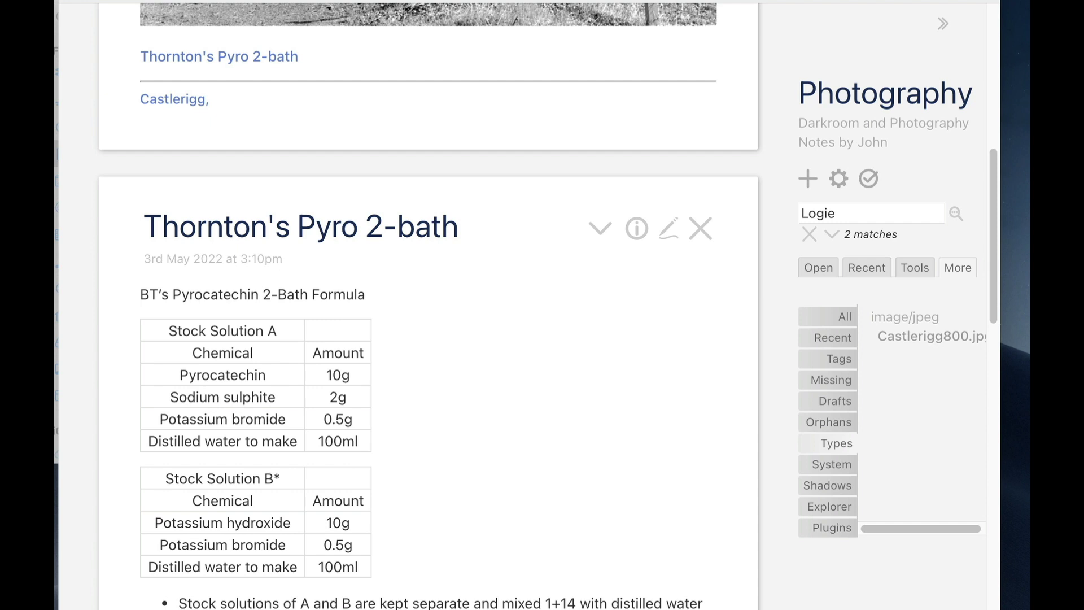
Compare the backlinks in the info of Thornton's Pyro 2-bath with the backlinks line at the end of that tiddler.
click(636, 228)
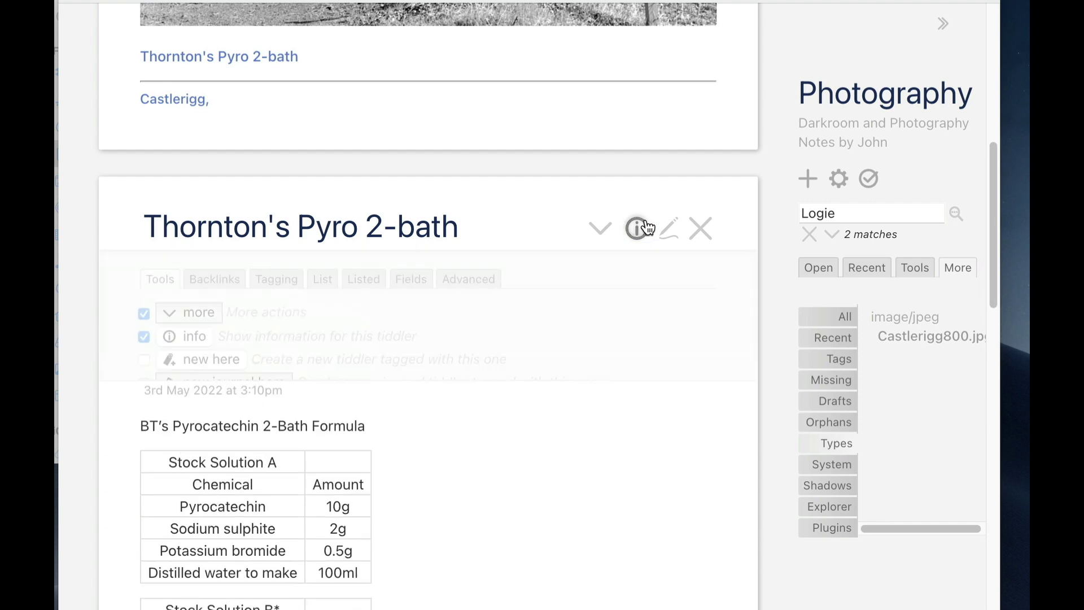
click(230, 286)
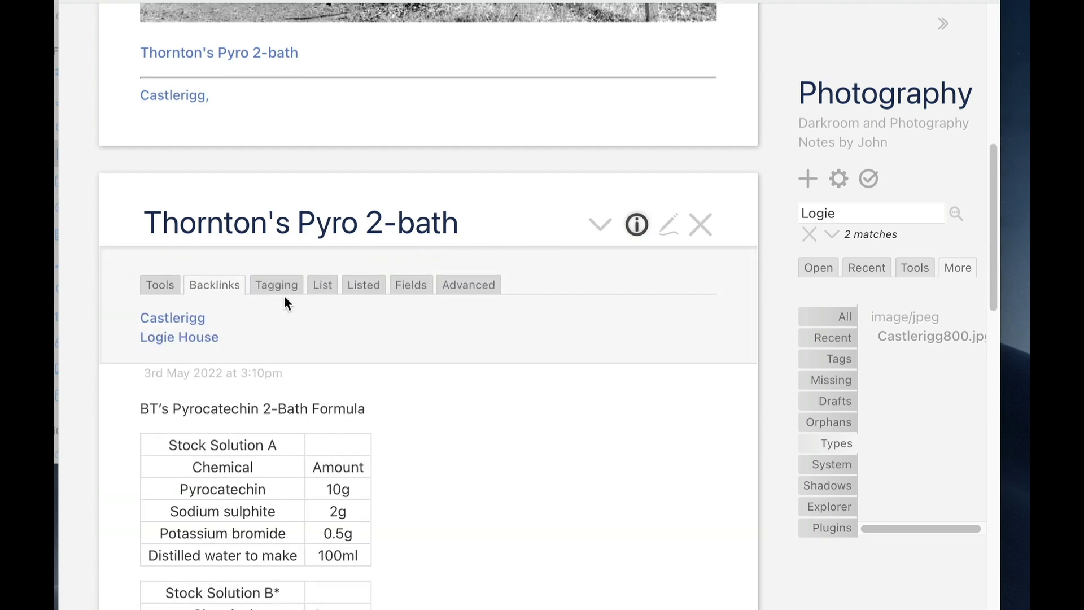
scroll(284, 295, down, 6)
scroll(353, 308, down, 2)
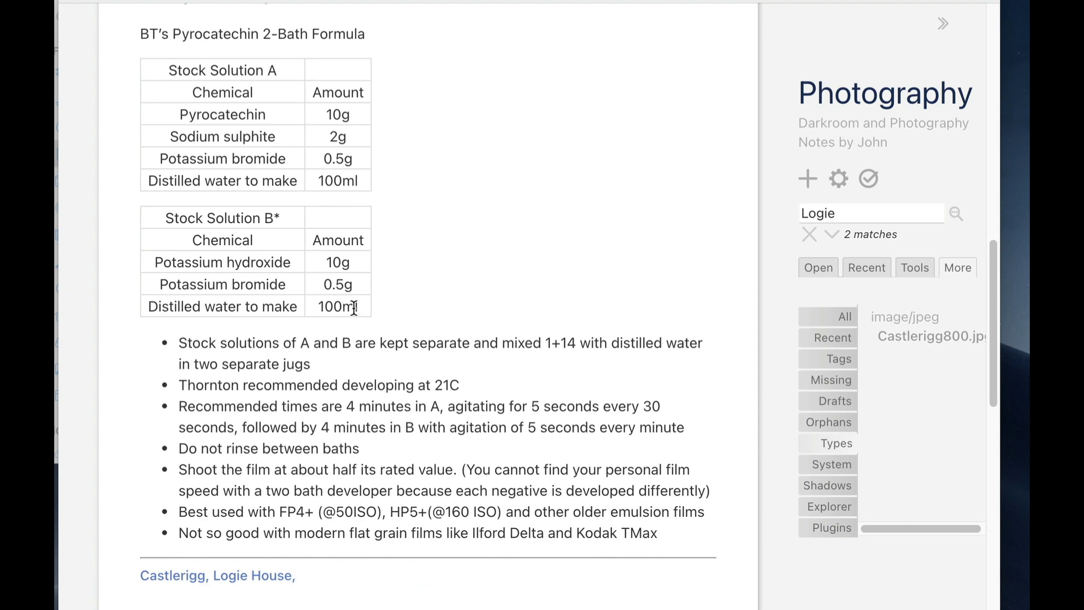
scroll(354, 305, down, 2)
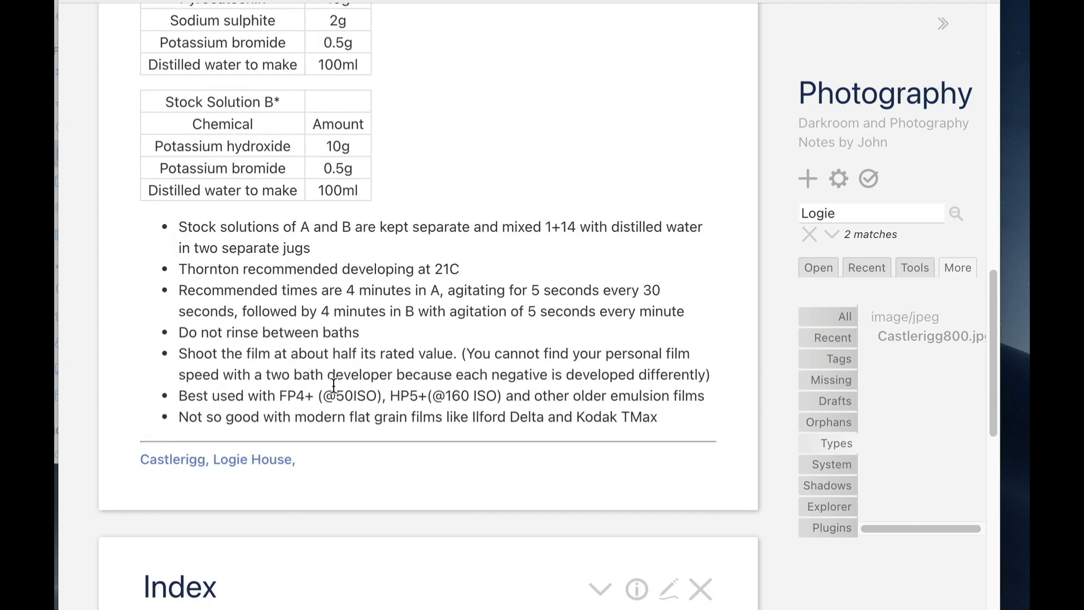